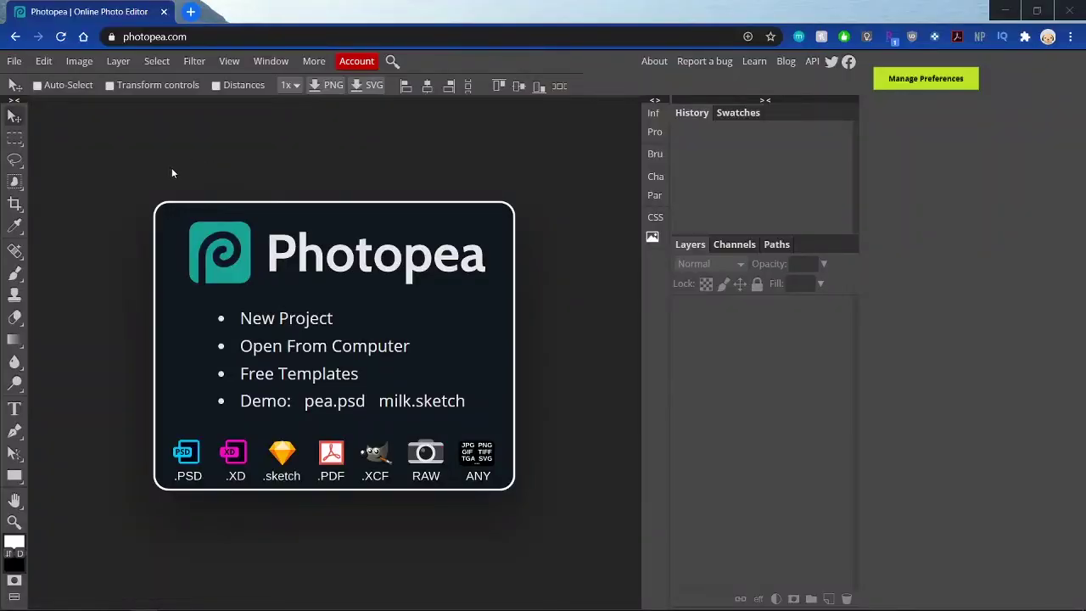
Step: Open corgi sheet.psd and clear its empty background with the Magic Wand, leaving the stickers on transparency
click(396, 347)
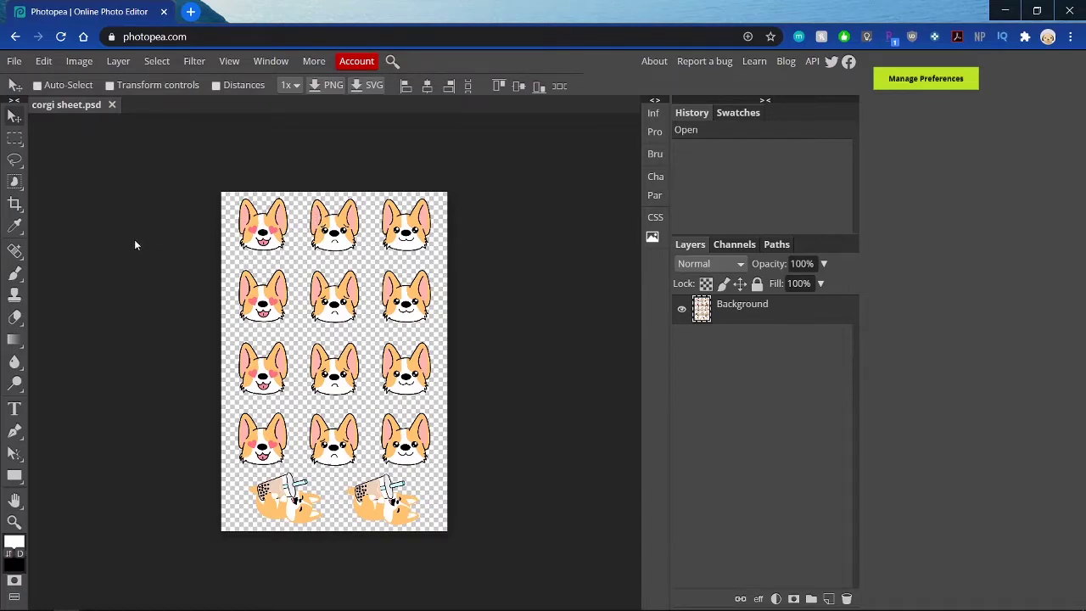
right_click(17, 183)
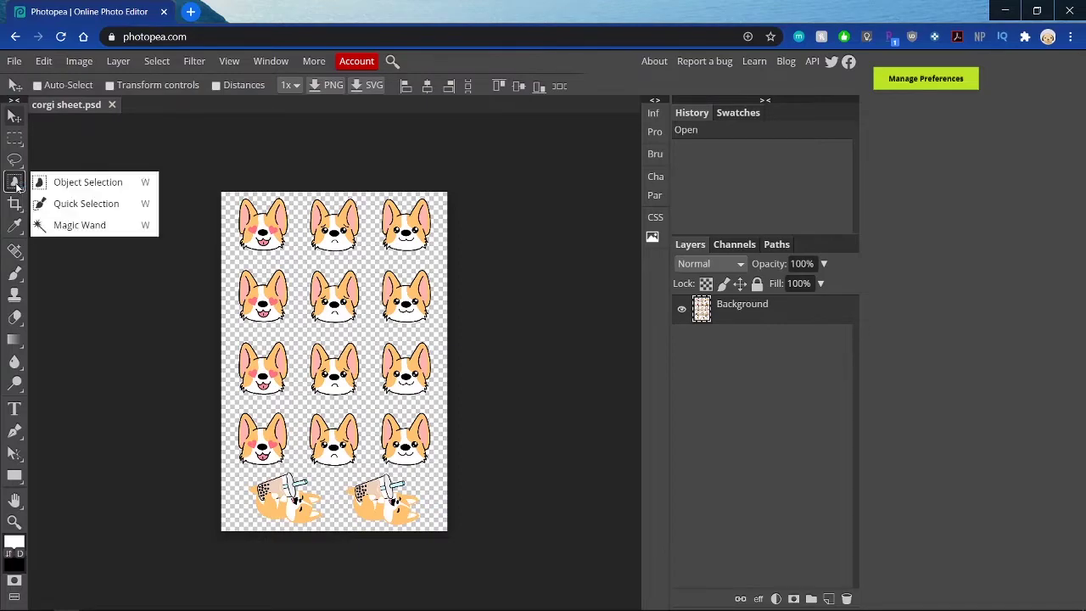
click(82, 226)
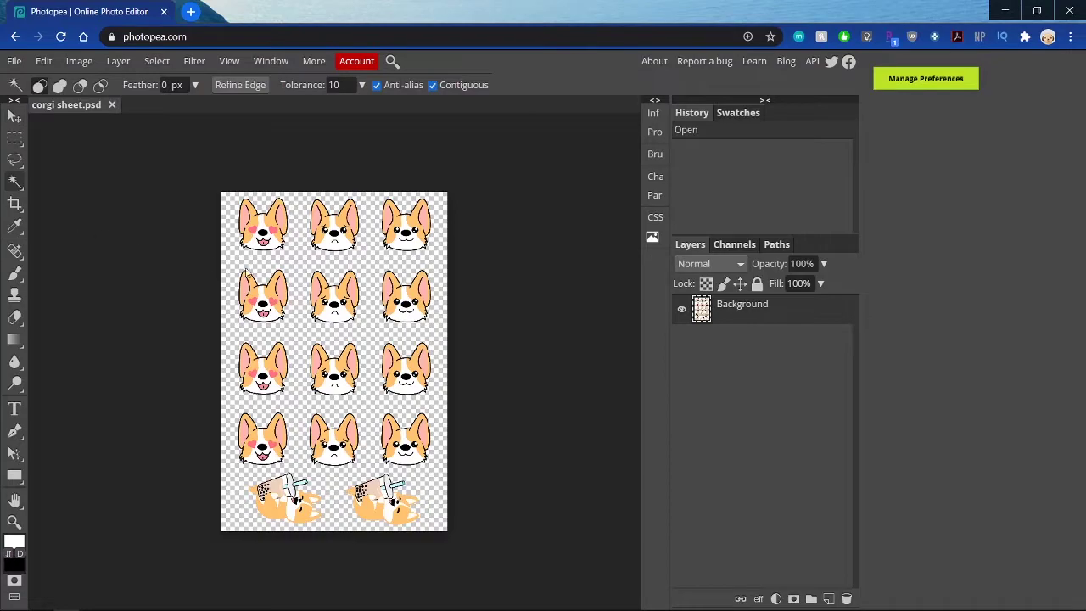
click(298, 266)
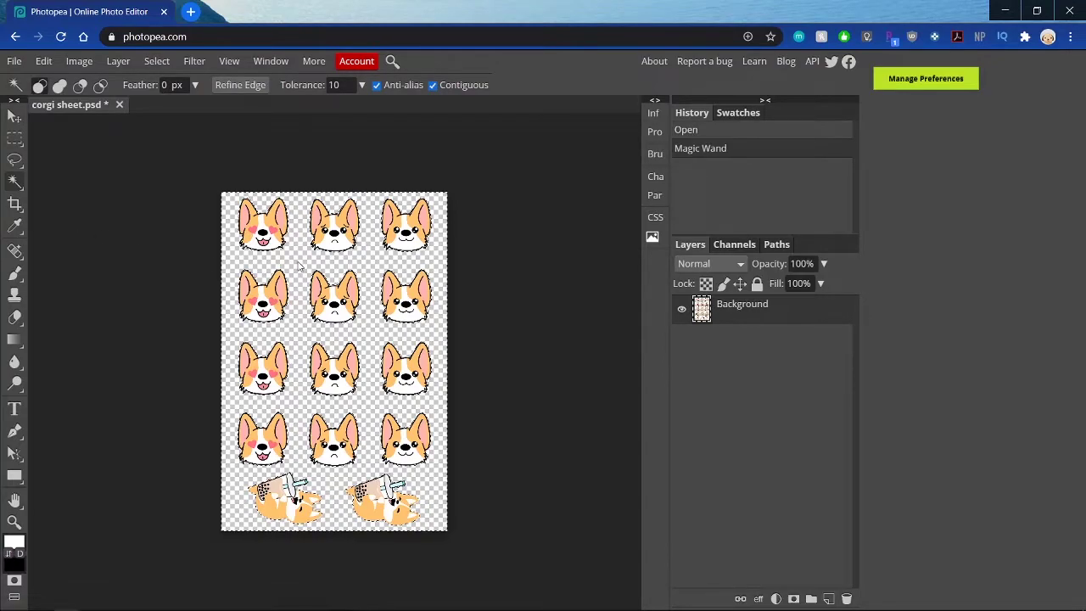
key(Delete)
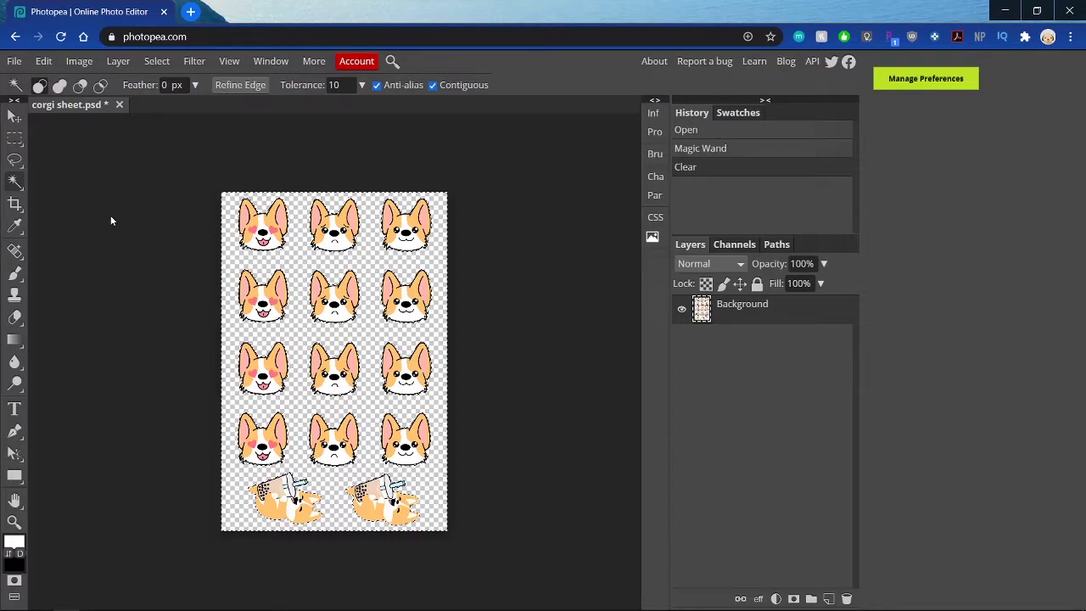
Step: Add a 15 px white Stroke layer style around the corgi stickers
click(114, 64)
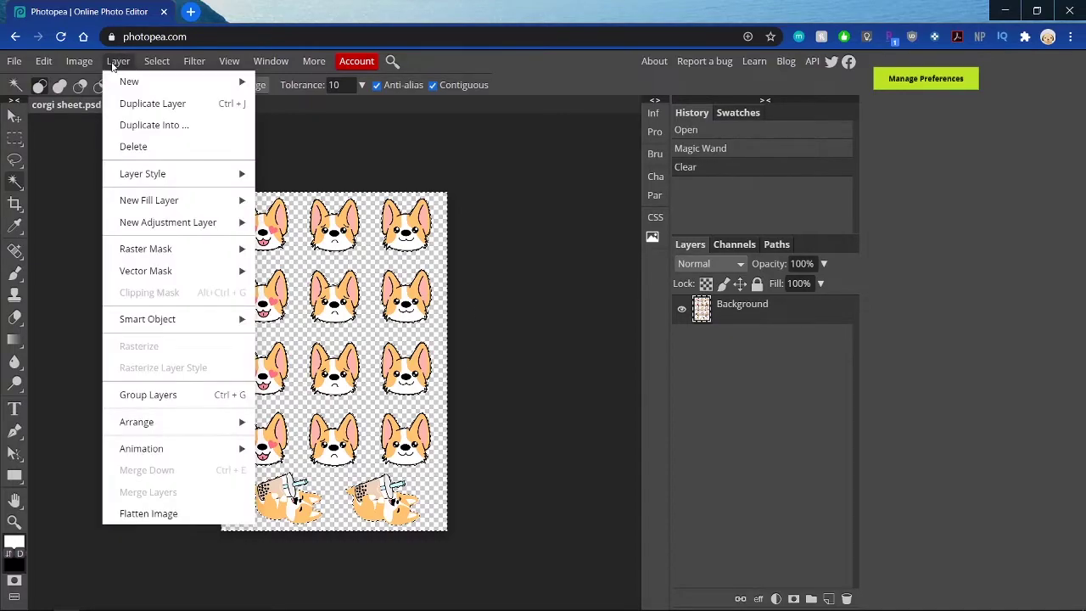
mouse_move(161, 174)
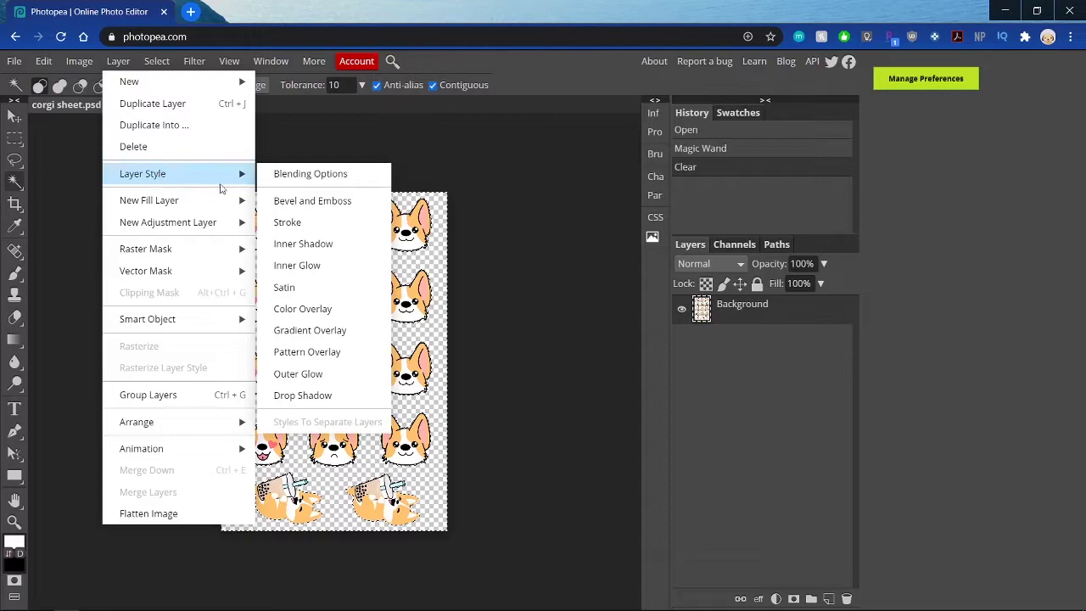
click(300, 221)
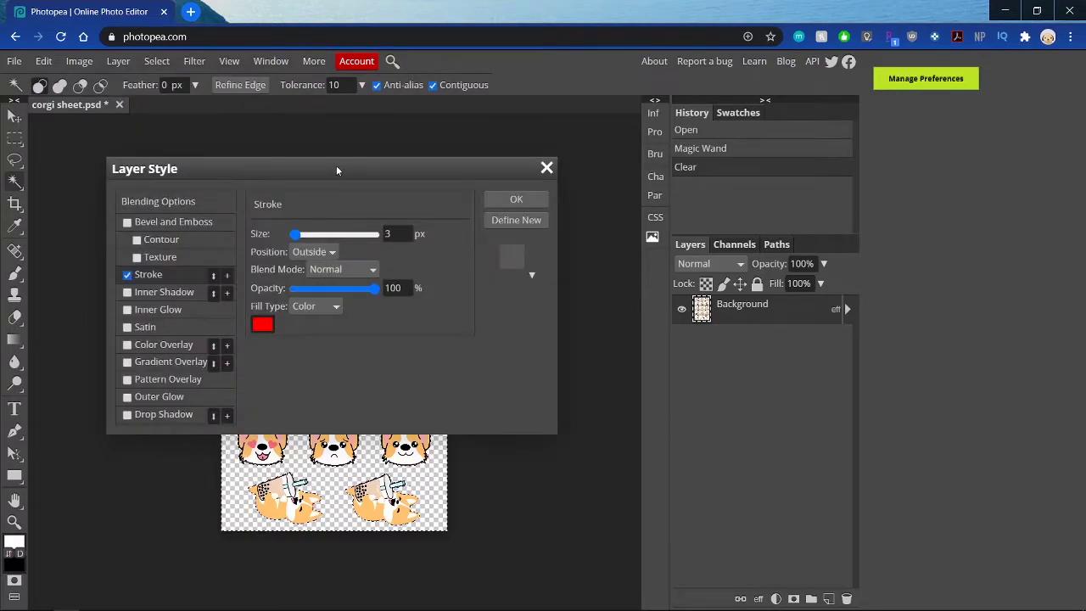
drag(336, 169, 783, 173)
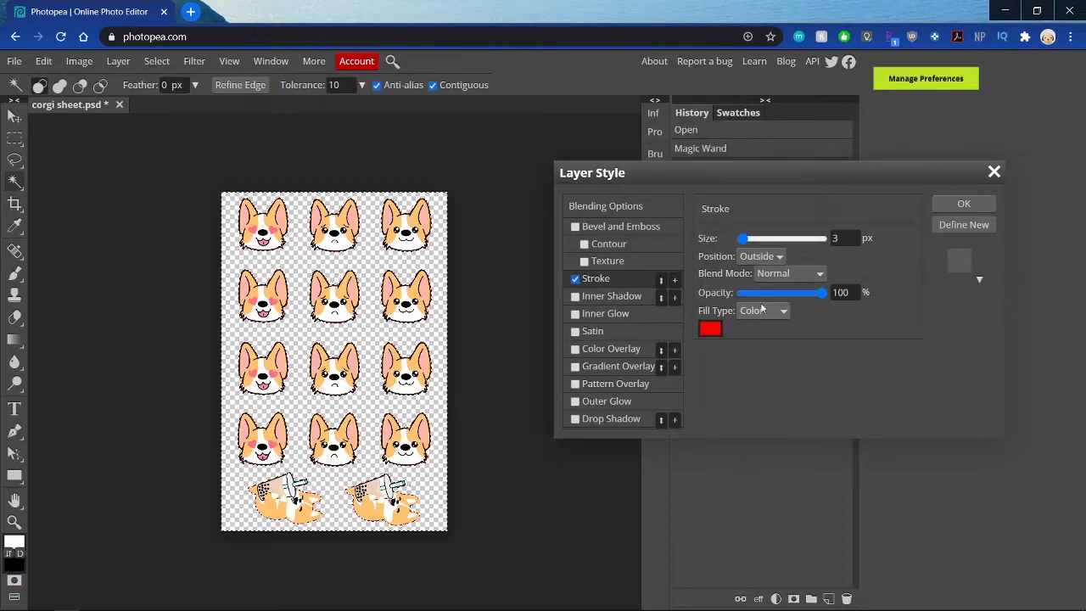
click(842, 239)
drag(849, 238, 808, 229)
text(15)
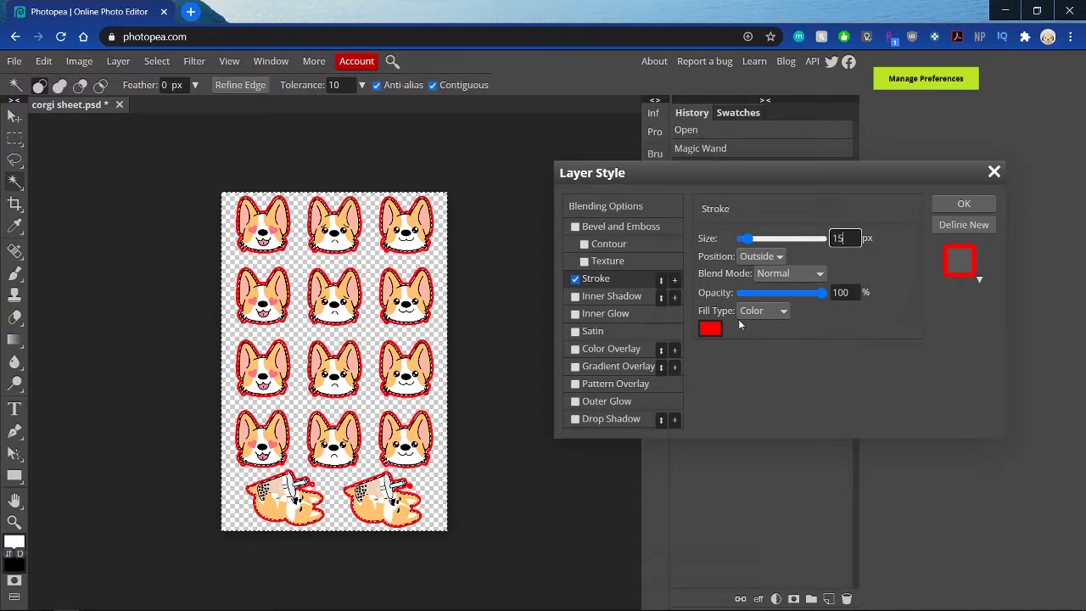
click(711, 327)
click(711, 327)
click(544, 443)
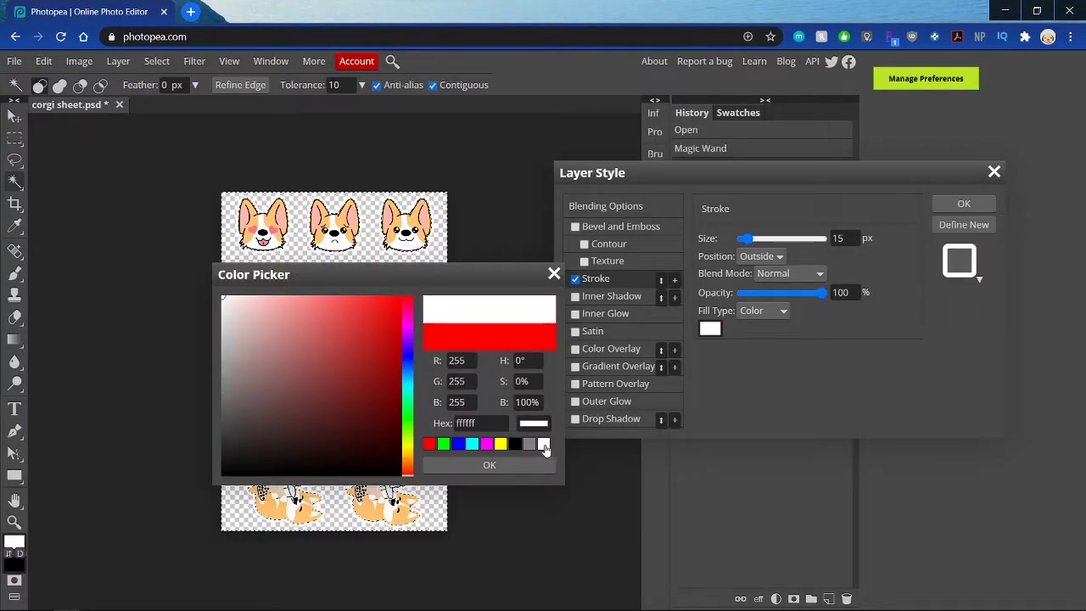
click(831, 343)
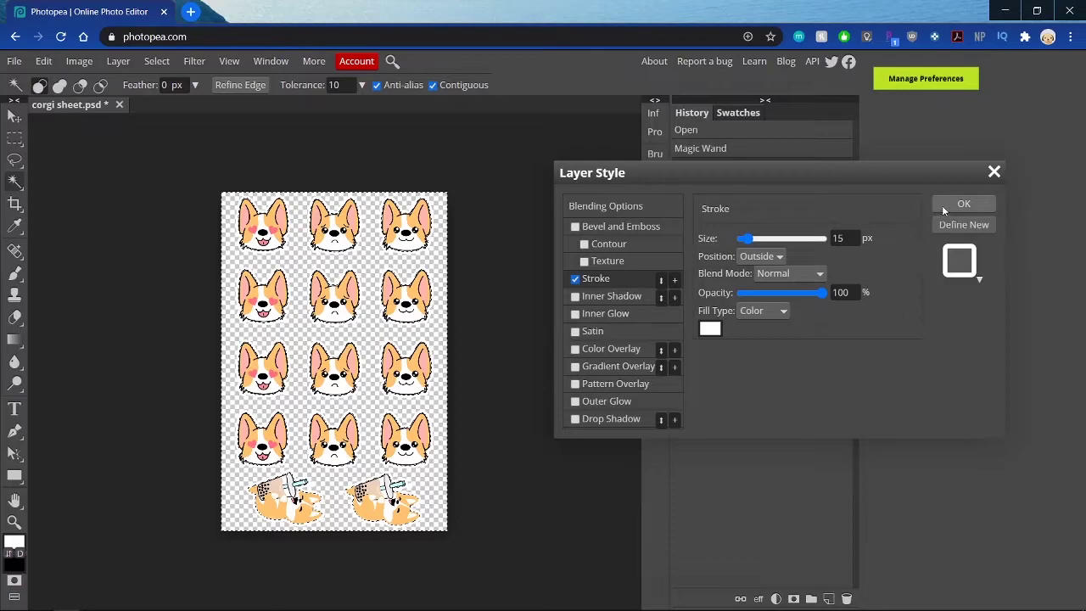
click(940, 205)
Step: Deselect and export the sheet as corgi sheet.png
click(440, 318)
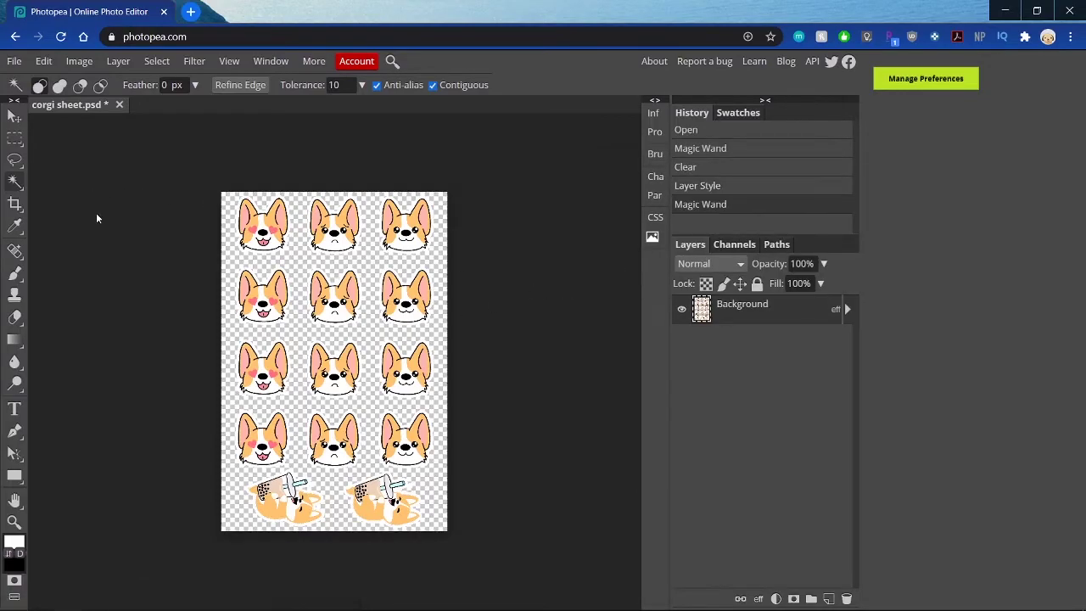
click(15, 61)
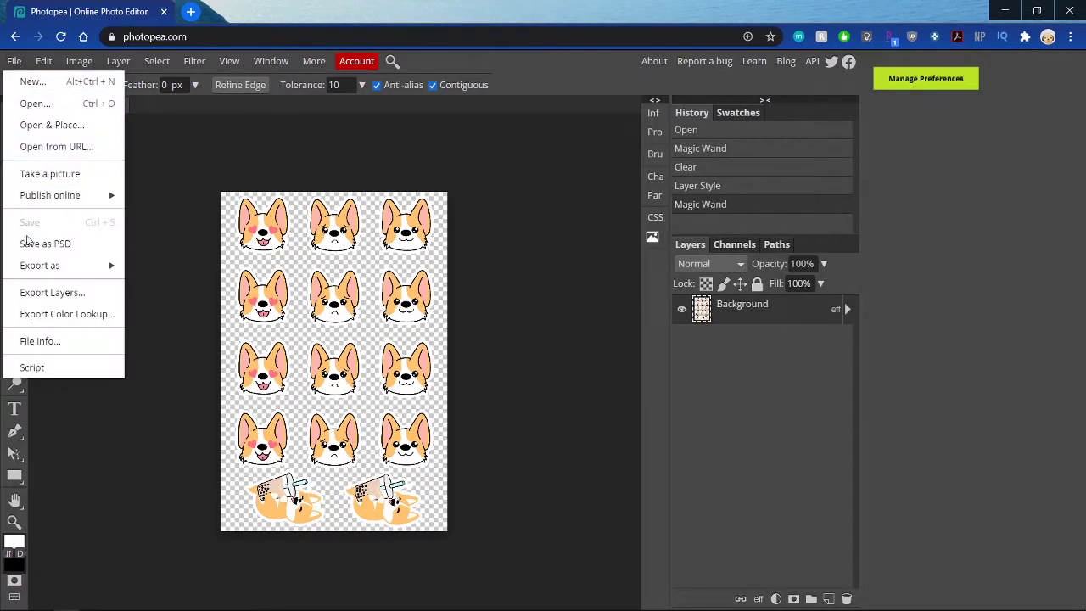
mouse_move(76, 266)
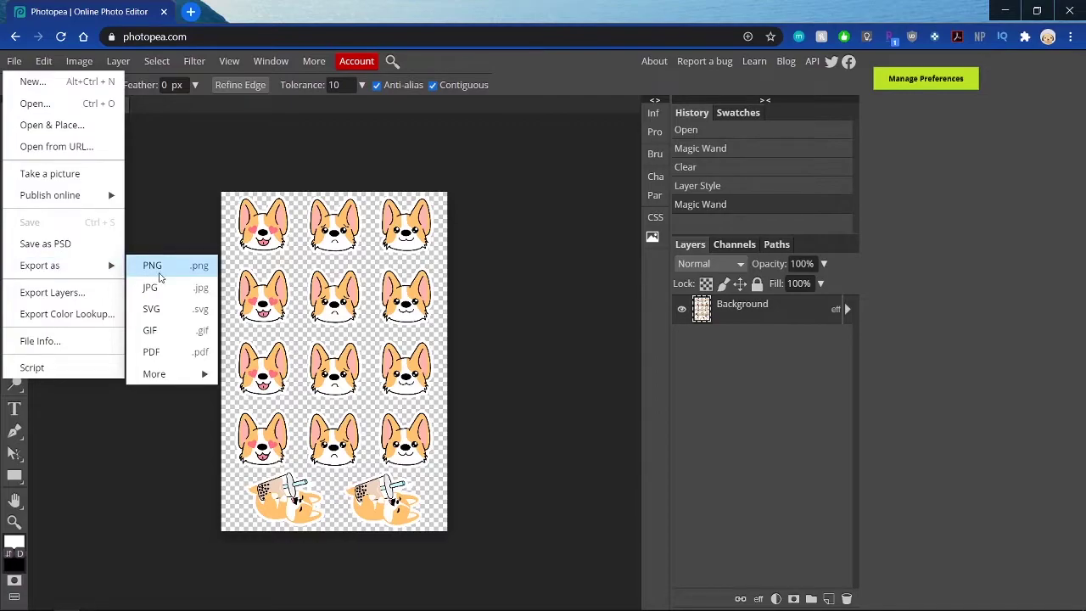
click(159, 276)
click(557, 299)
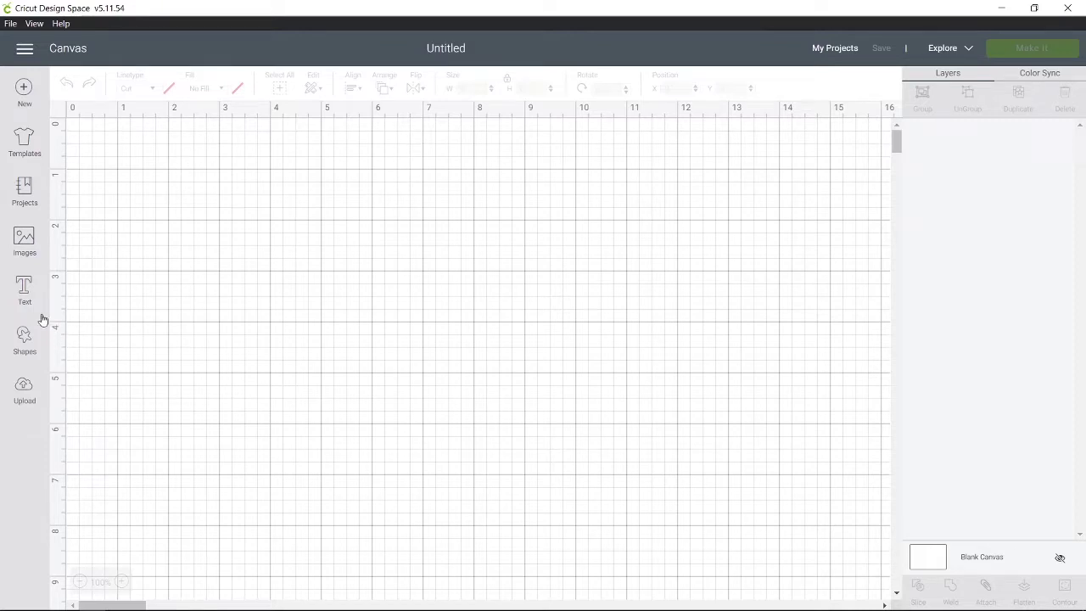
Step: Upload corgi sheet.png as a Complex image and continue past the Select & erase stage
click(23, 386)
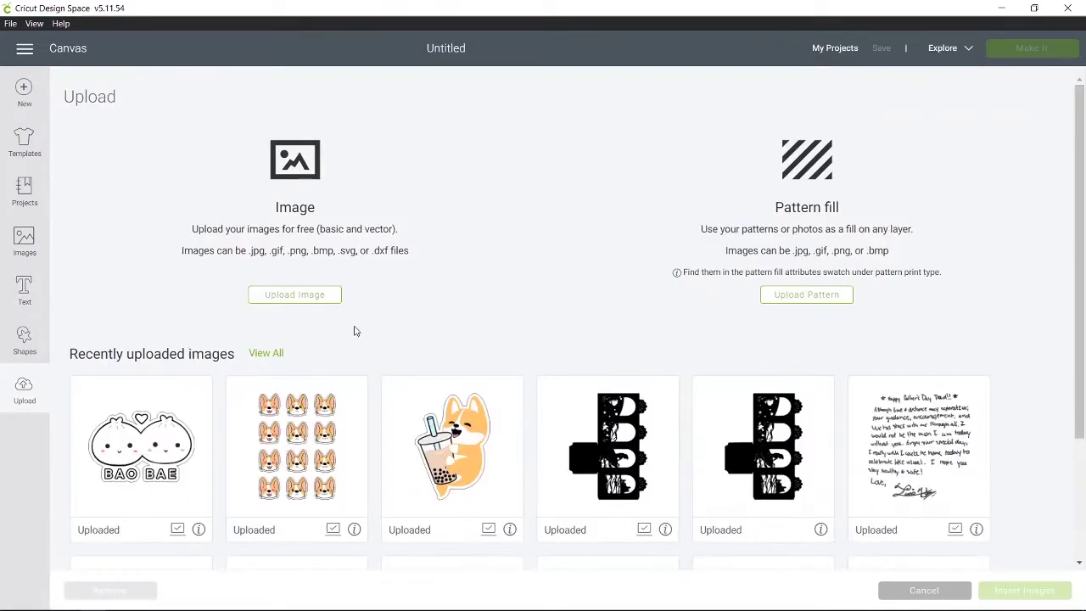
click(317, 297)
click(530, 327)
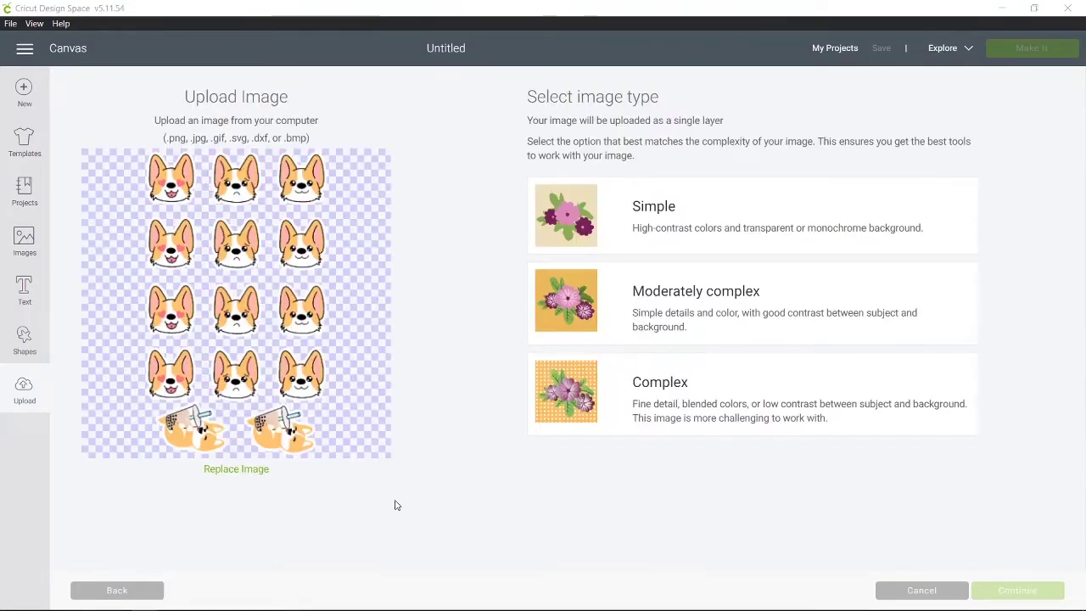
click(720, 404)
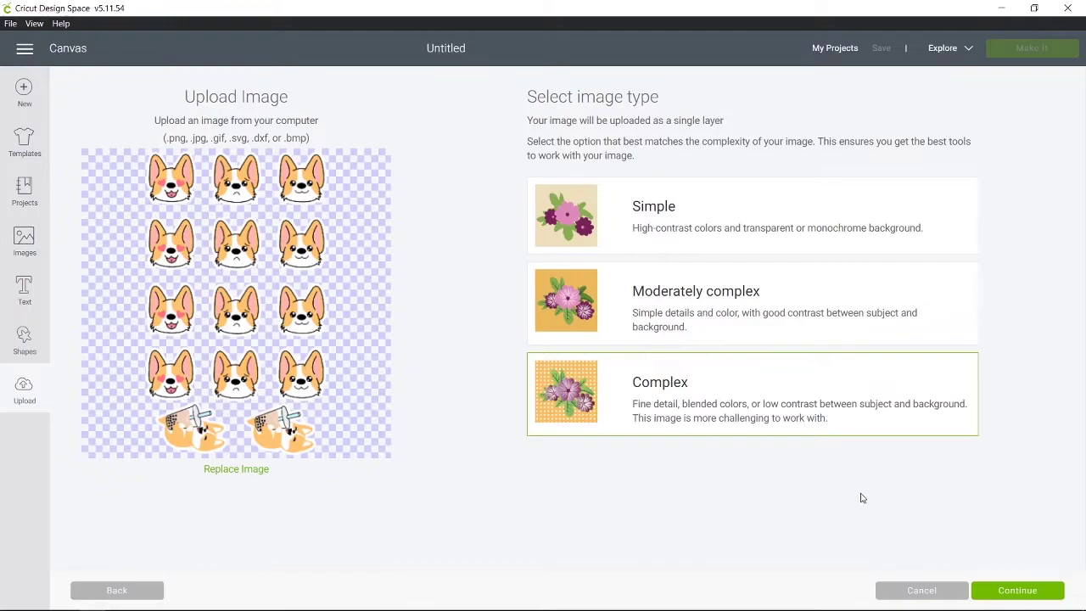
click(1010, 588)
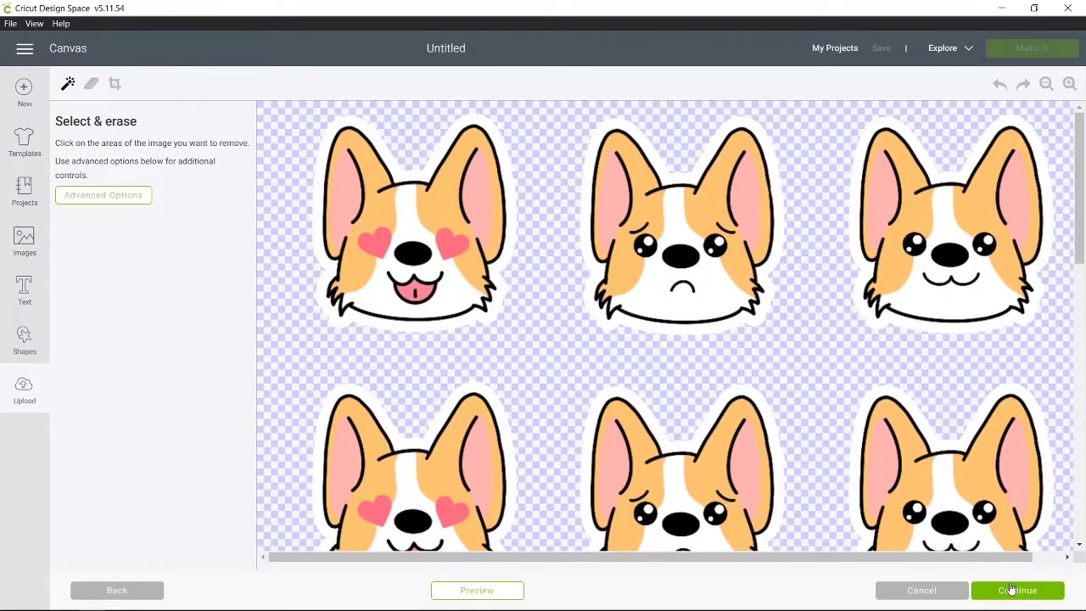
scroll(913, 464, down, 5)
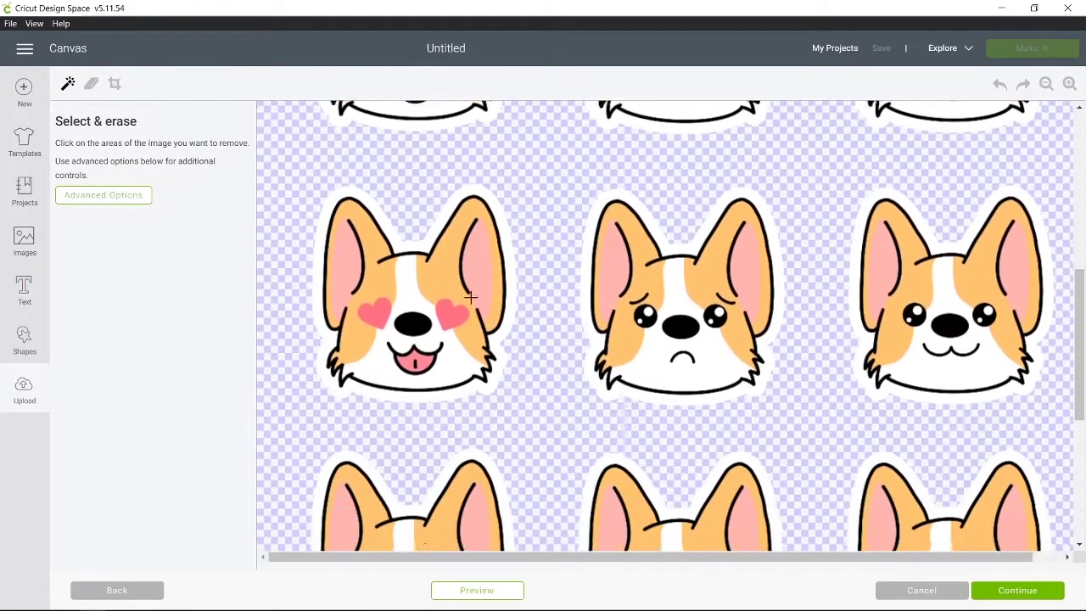
scroll(470, 297, down, 3)
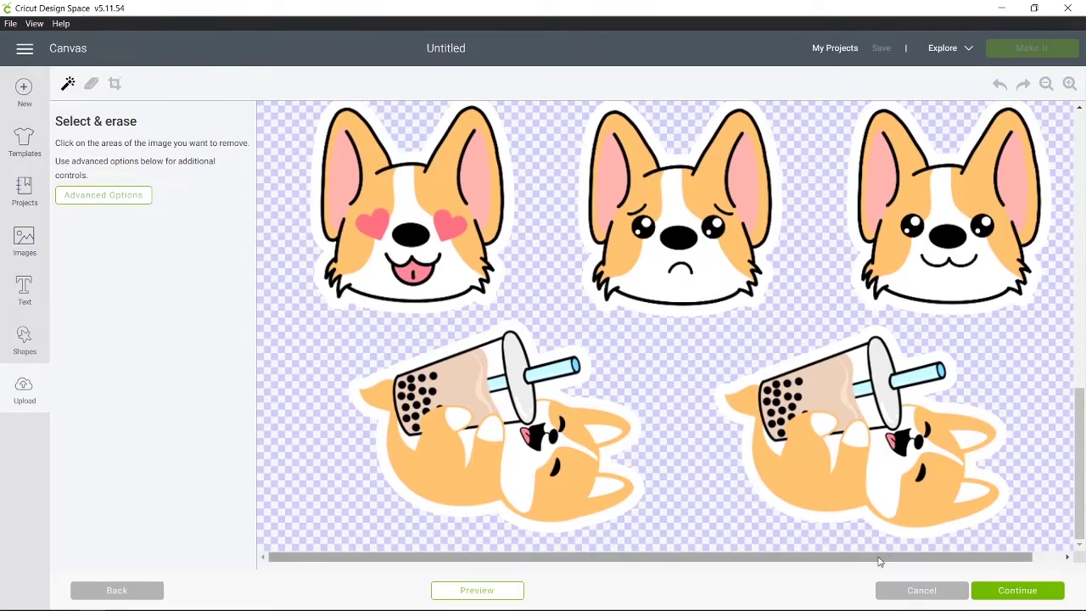
drag(879, 561, 909, 561)
scroll(855, 464, up, 8)
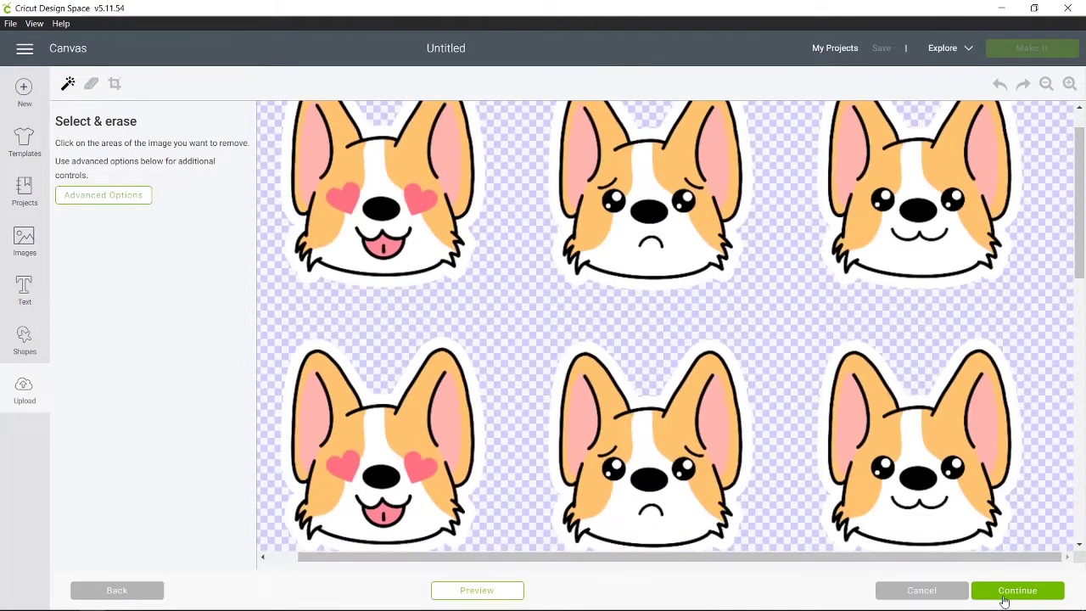
click(1017, 590)
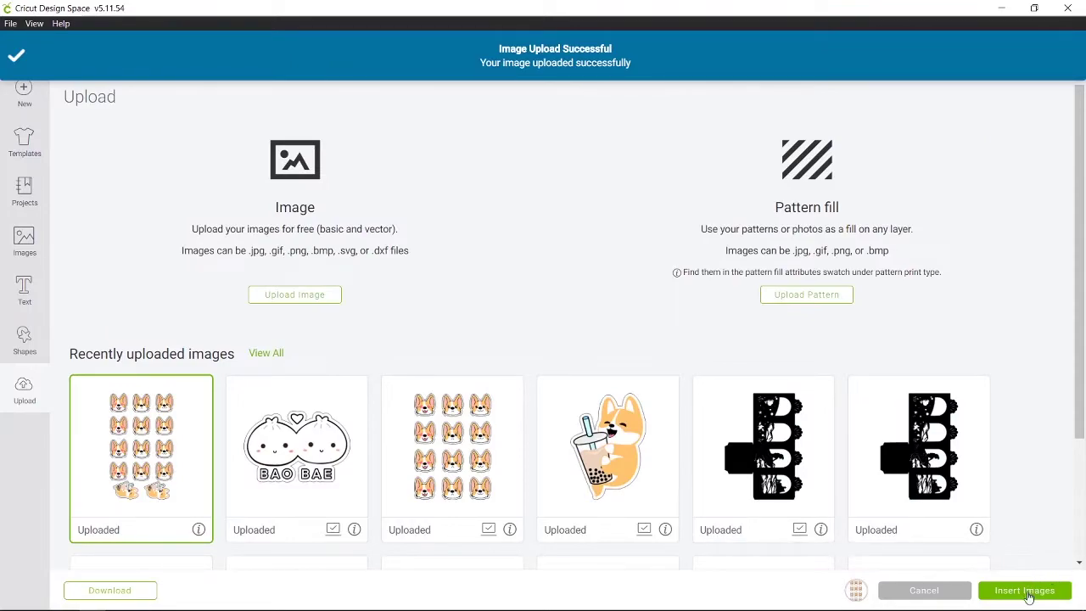
Step: Insert the corgi sheet, move it up and right, and set its height to 6 in (3.575 in wide)
click(1022, 588)
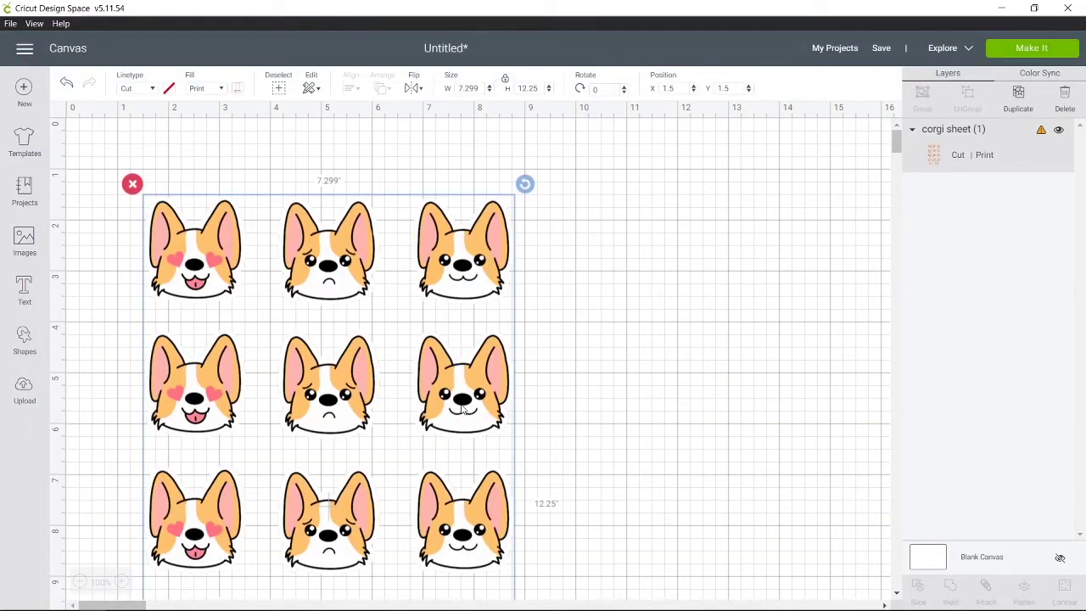
drag(462, 410, 546, 362)
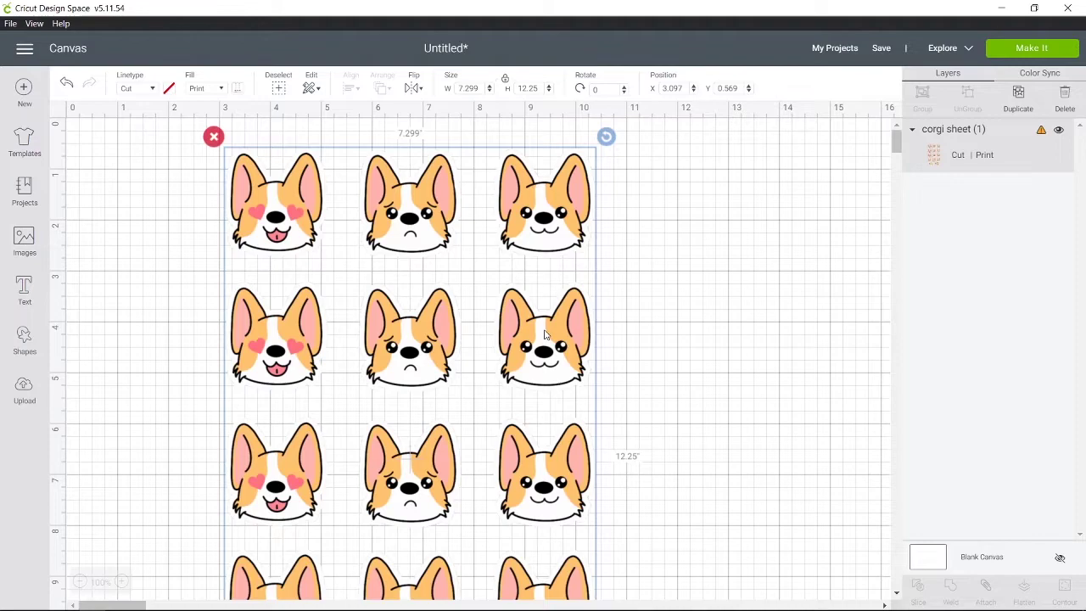
click(548, 91)
double_click(530, 88)
text(6)
key(Return)
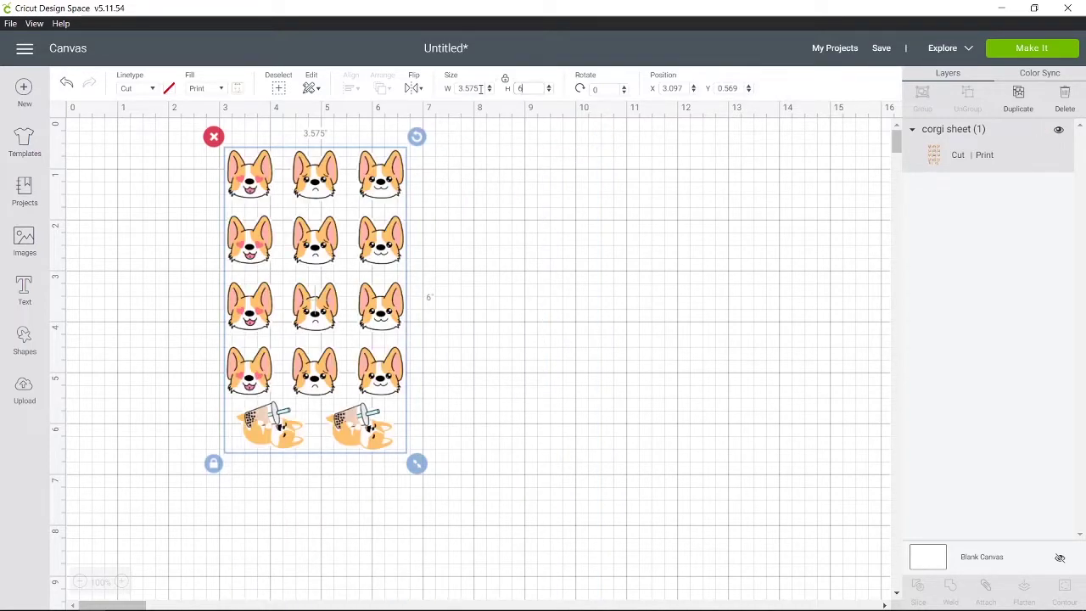
click(502, 294)
click(364, 299)
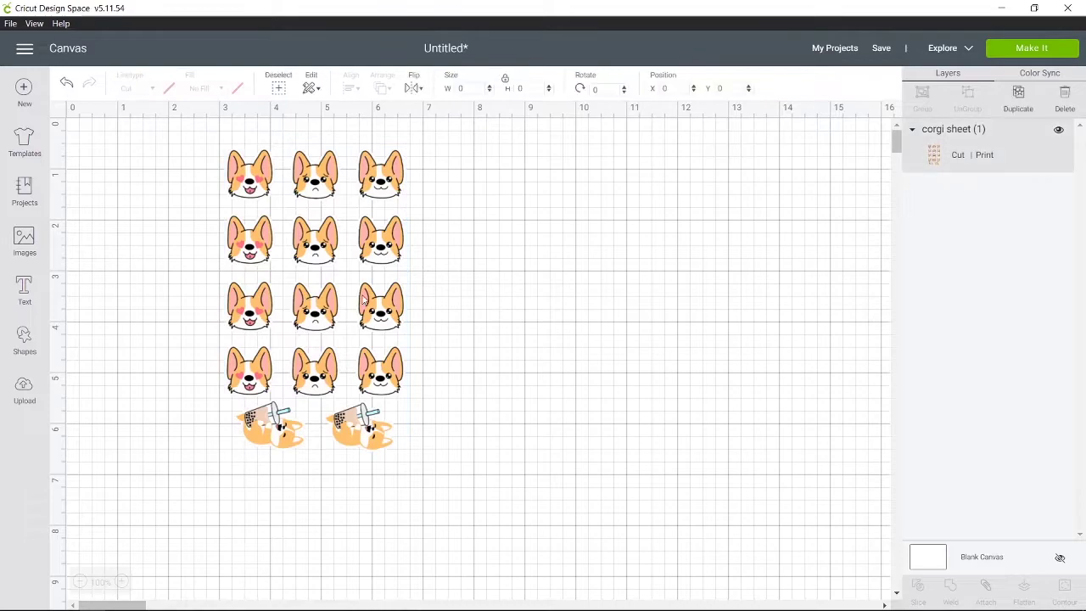
Step: Add a square and, with proportions unlocked, resize it to 4 in wide by 6 in tall
click(24, 344)
click(79, 248)
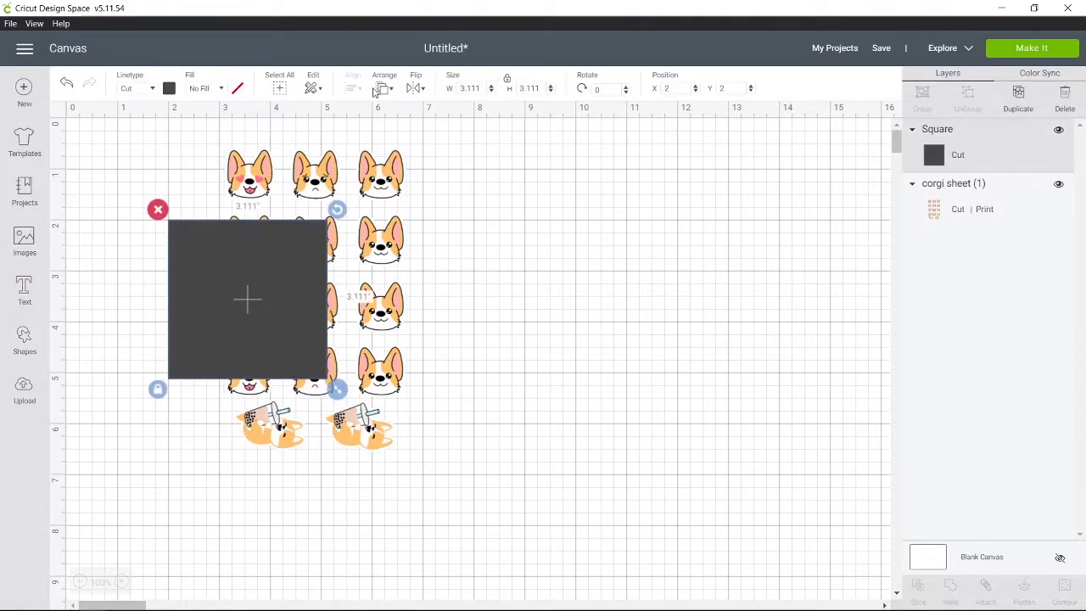
click(507, 78)
drag(481, 90, 434, 92)
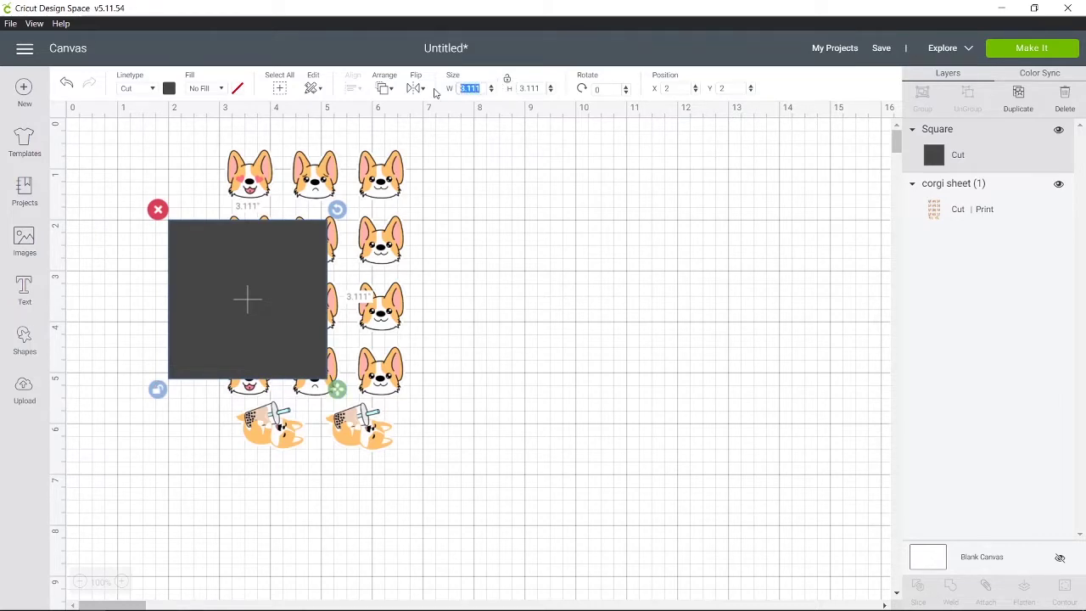
text(4)
key(Tab)
text(6)
key(Return)
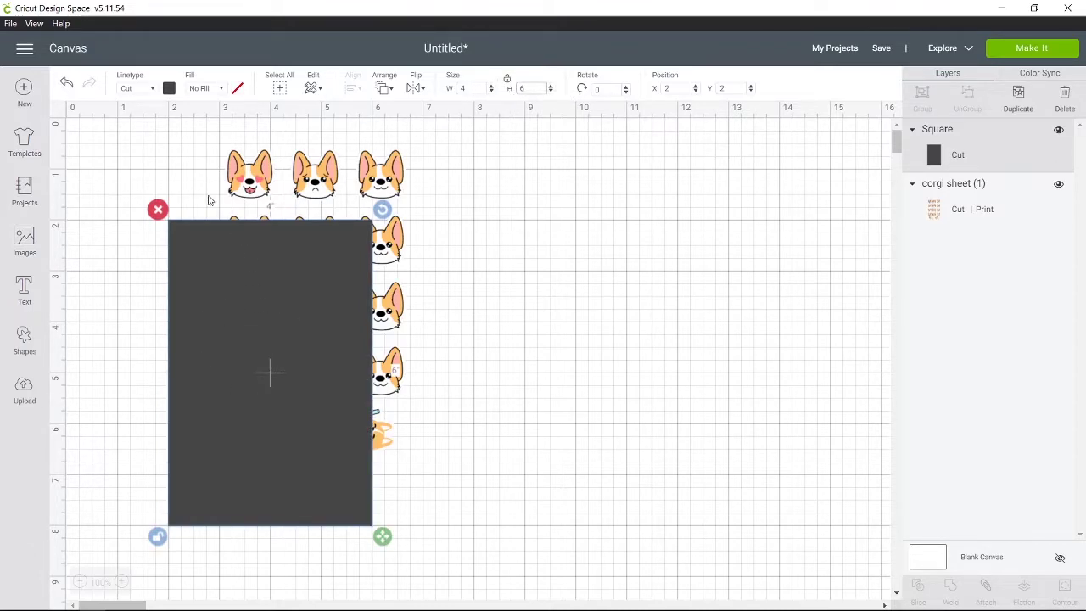
Step: Colour the rectangle white, nudge the corgi sheet, and bring up the rectangle's arrange options
click(169, 89)
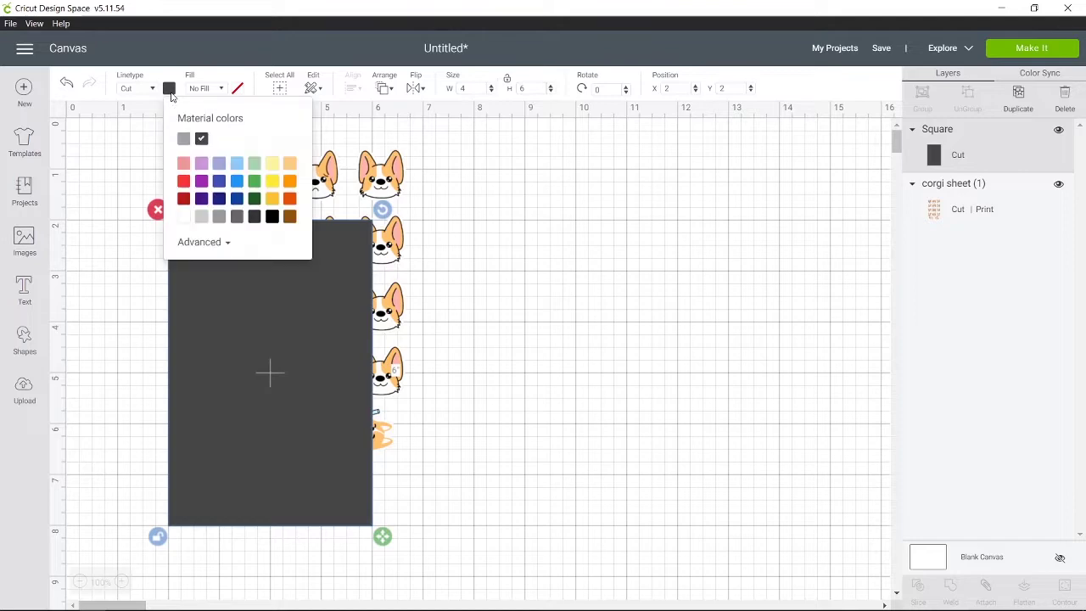
click(186, 217)
click(463, 313)
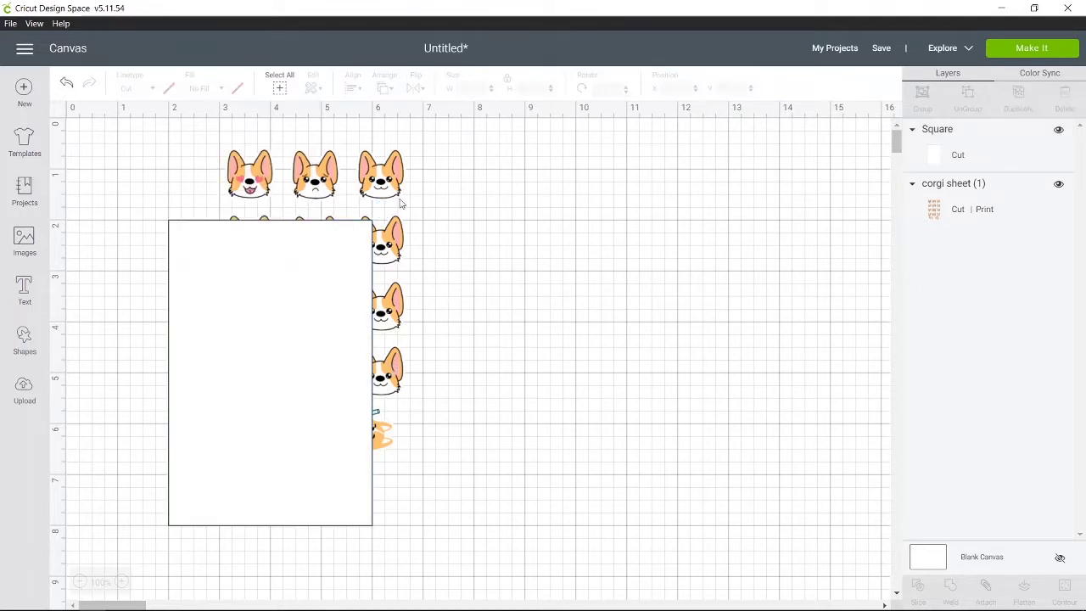
drag(389, 196, 394, 214)
click(204, 344)
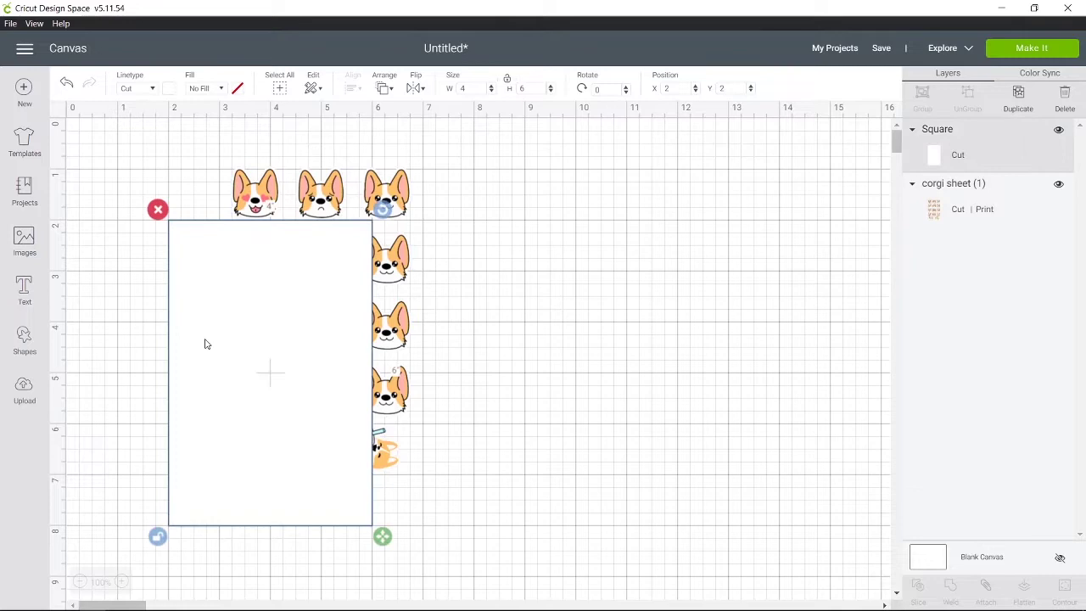
right_click(207, 343)
Step: Send the white rectangle to the back and centre the corgi sheet on it
click(222, 328)
drag(462, 551, 290, 383)
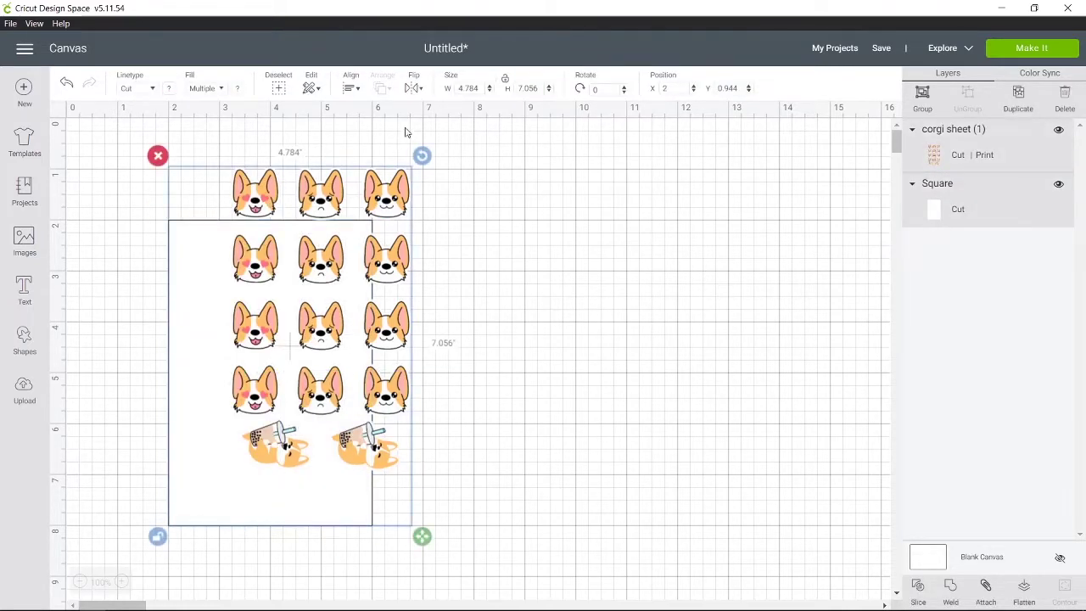
click(350, 88)
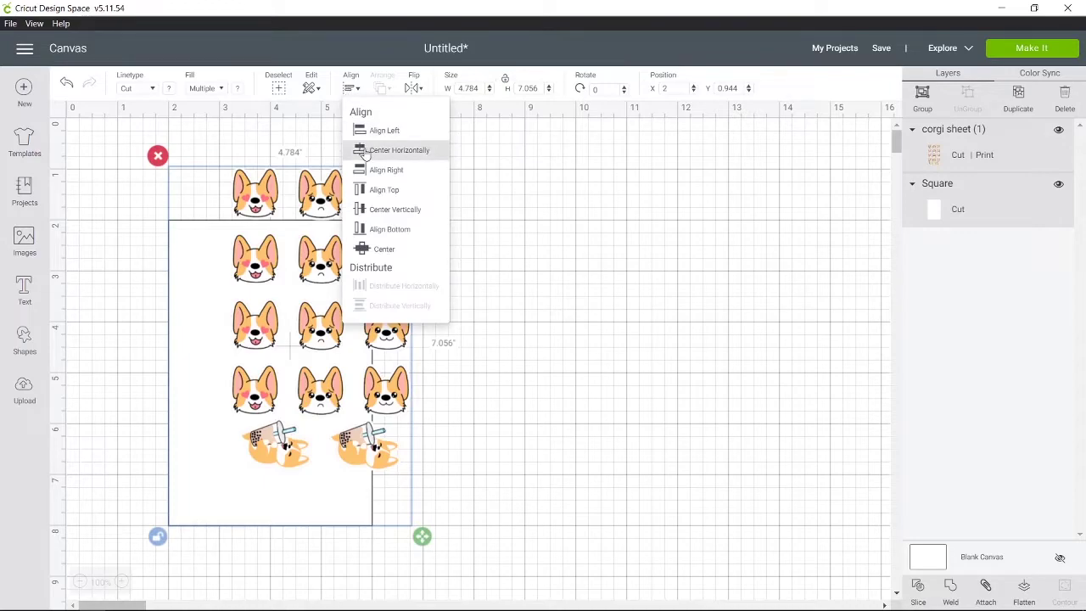
click(382, 251)
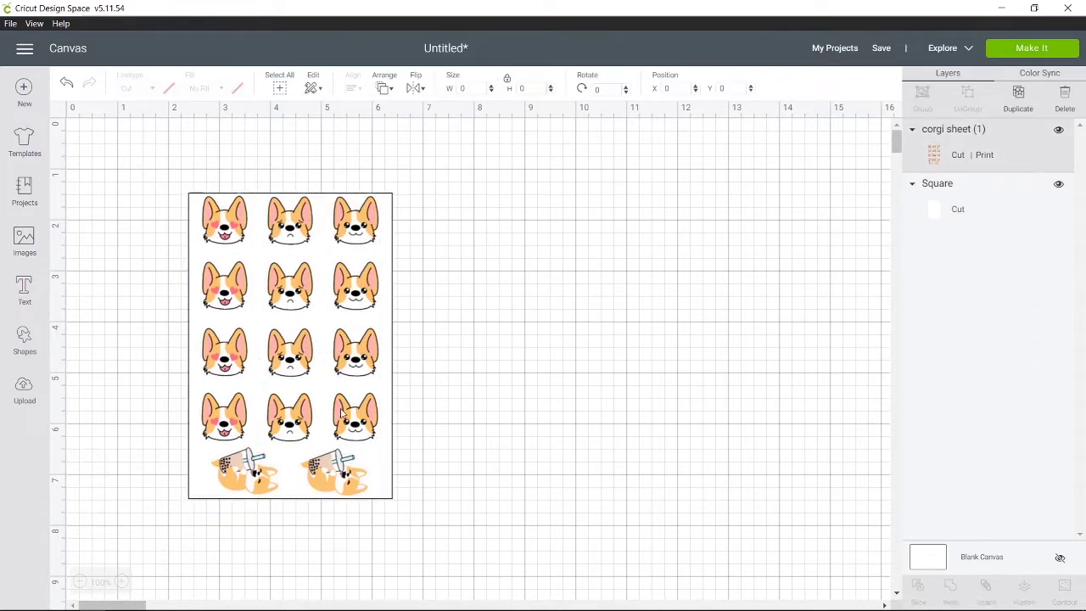
Step: Set the corgi sheet's height to 5.9 in and centre it on the backing again
click(343, 414)
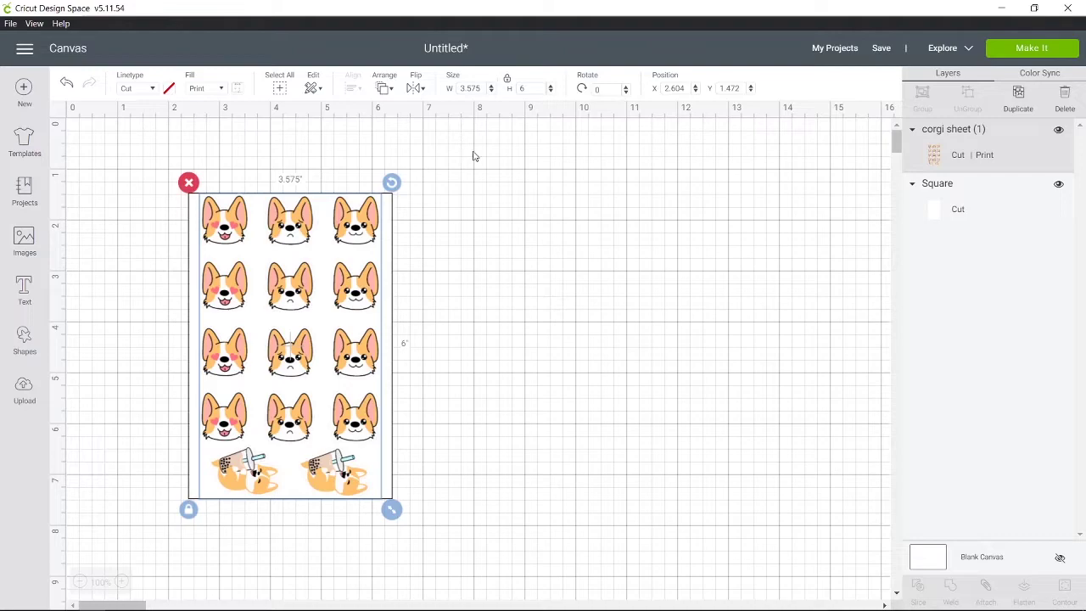
double_click(513, 88)
key(Return)
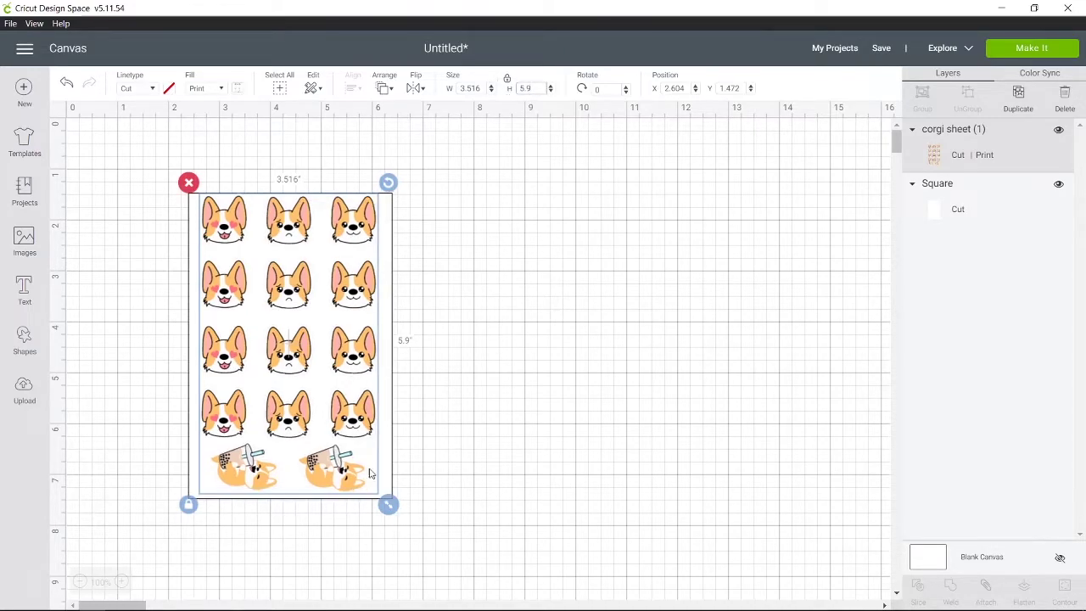
drag(499, 487, 473, 480)
click(279, 86)
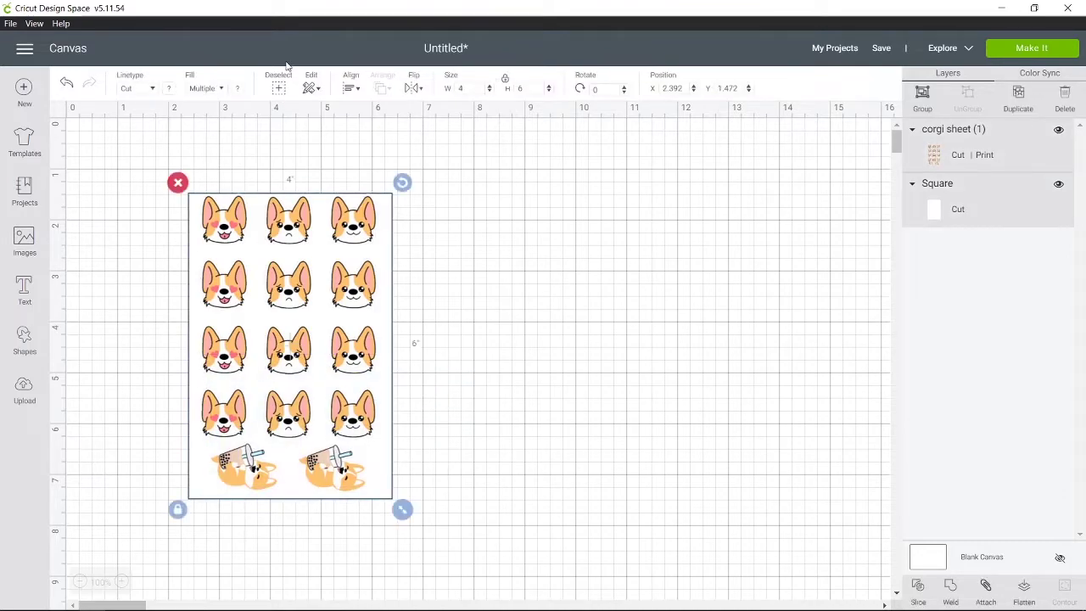
click(358, 89)
click(366, 245)
click(526, 346)
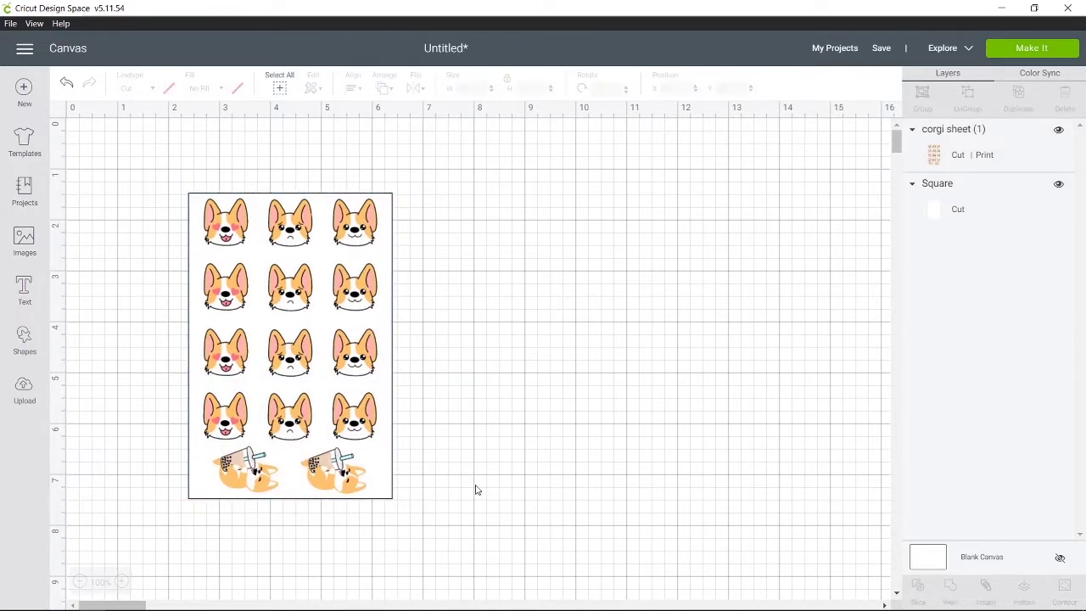
drag(476, 489, 297, 318)
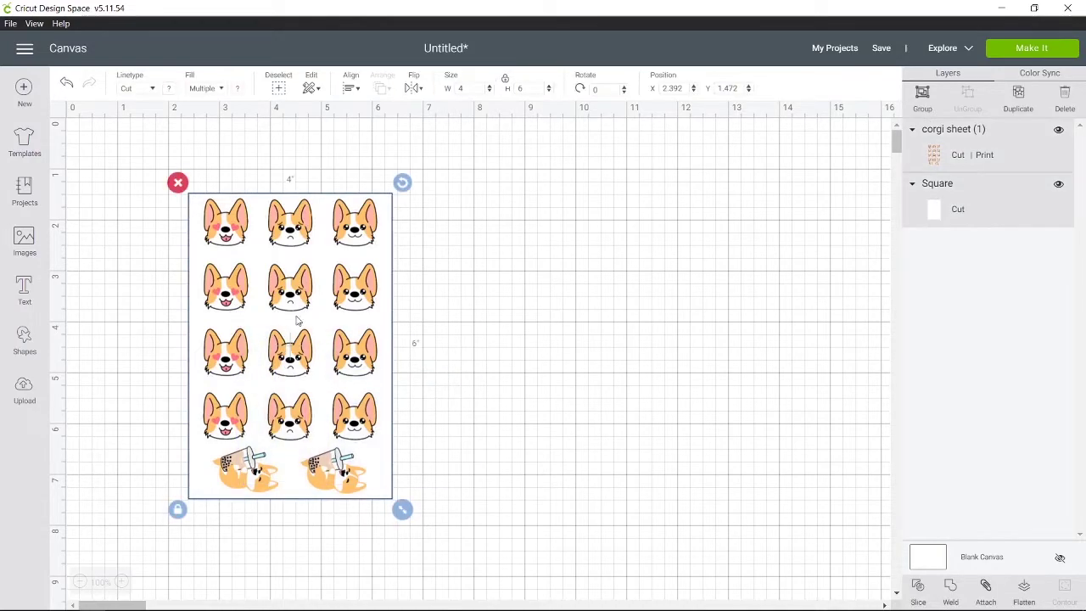
click(505, 365)
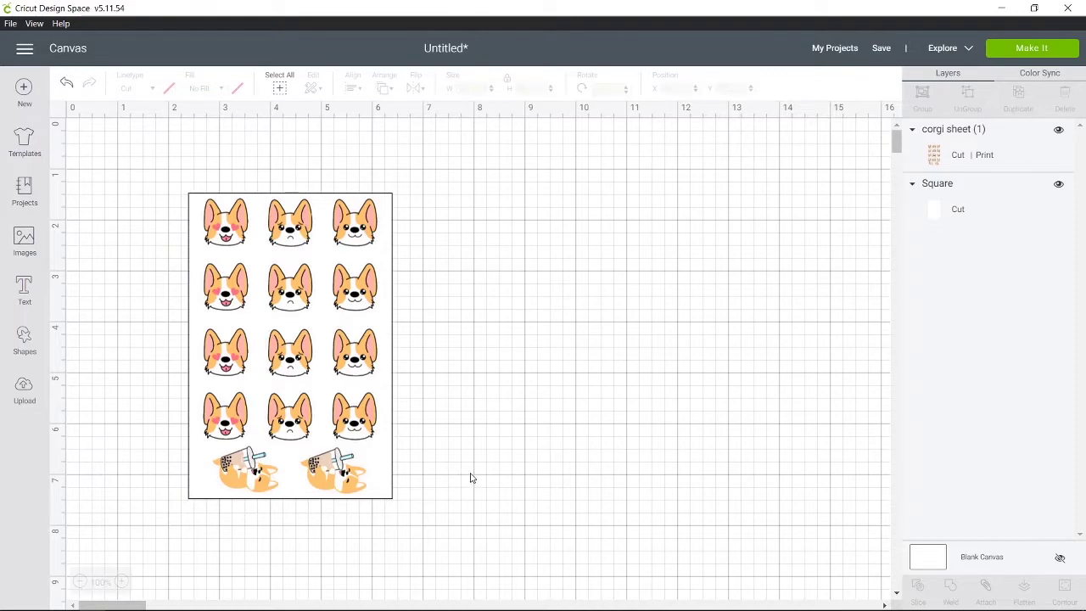
Step: Rotate the sheet and its backing to 270° and move them to X 0, Y 0
drag(446, 509, 246, 343)
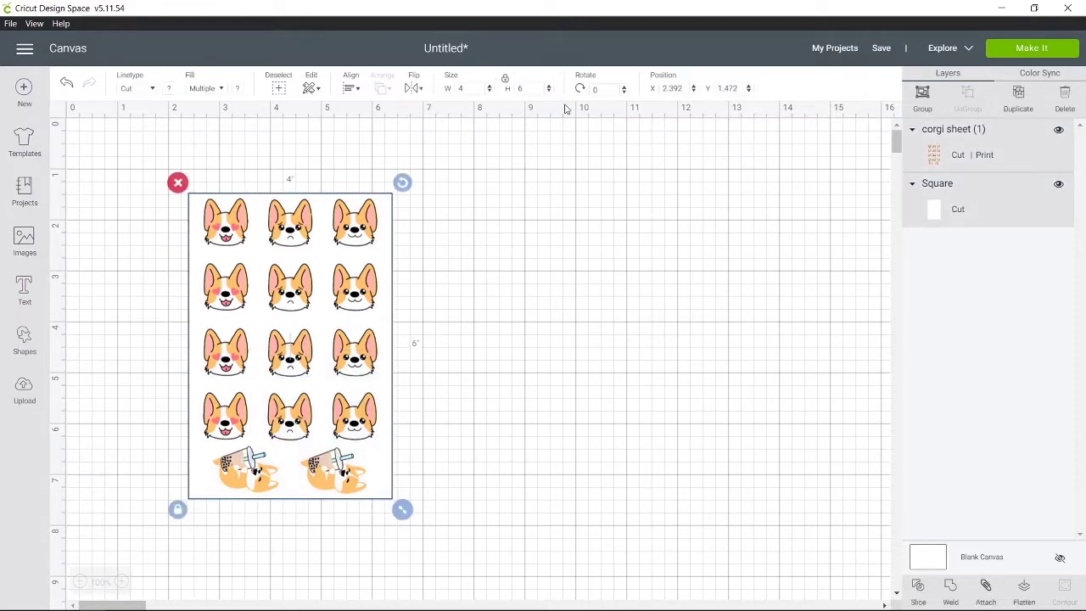
click(607, 88)
key(Return)
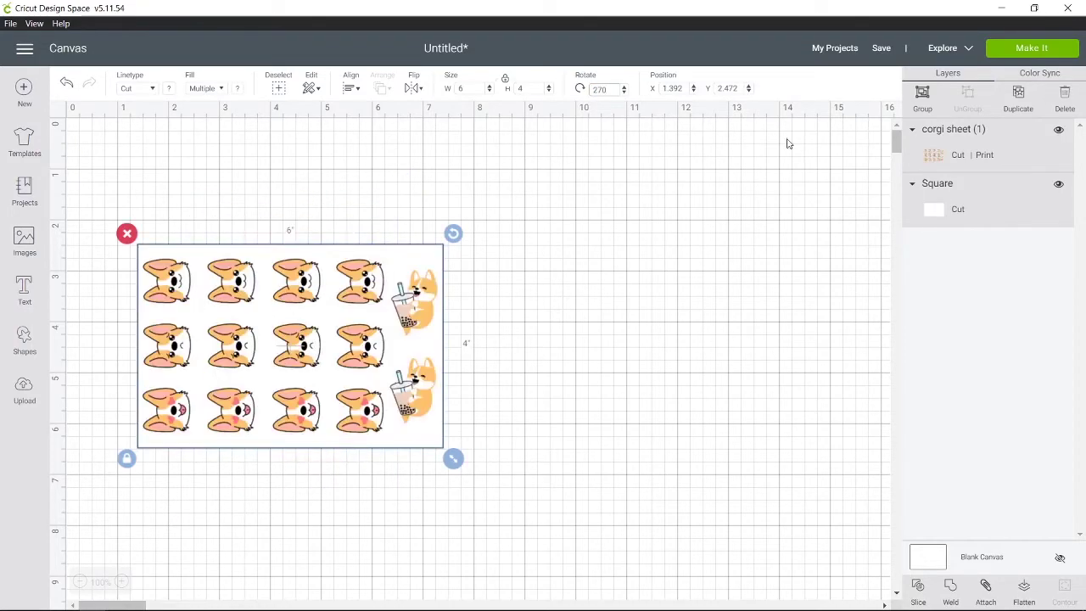
click(678, 89)
text(0)
key(Tab)
text(0)
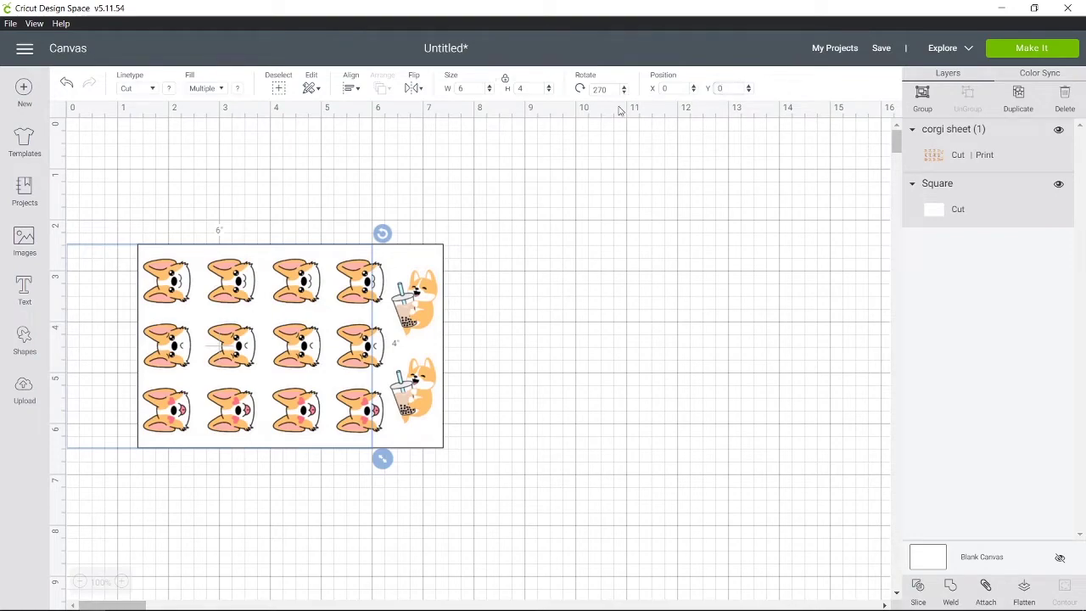
key(Return)
click(574, 196)
Step: Duplicate the sheet and backing and position the copy at X 0, Y 4 below the original
drag(446, 325, 268, 239)
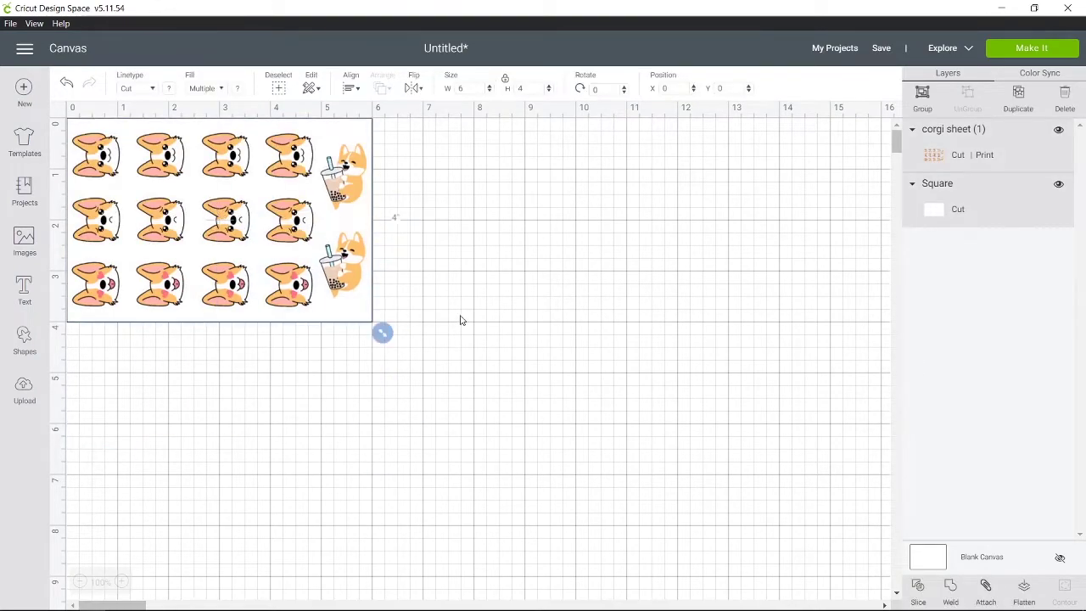
right_click(299, 261)
click(325, 194)
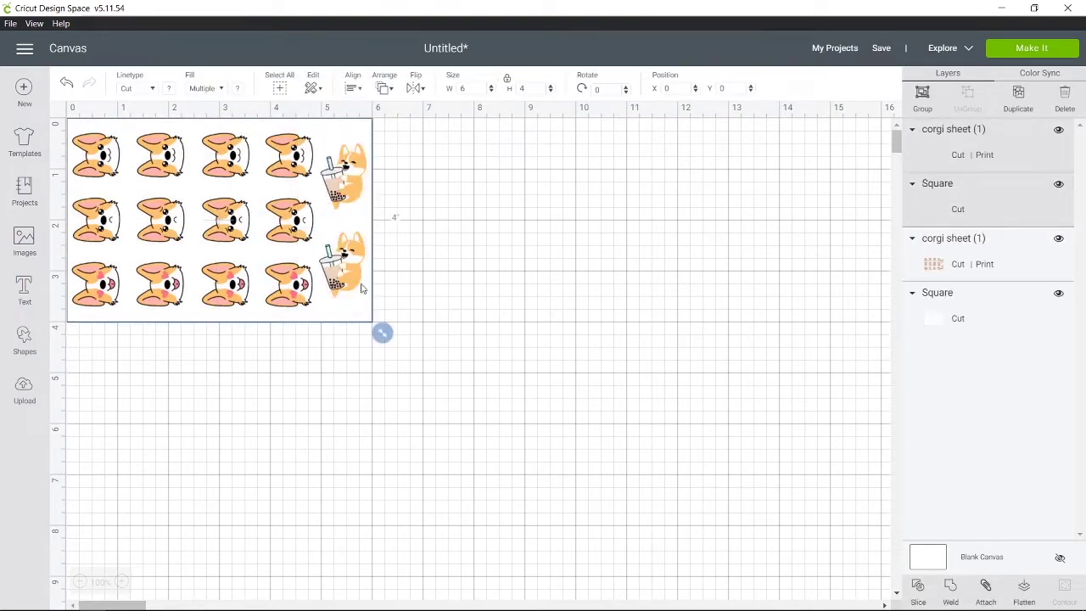
click(674, 90)
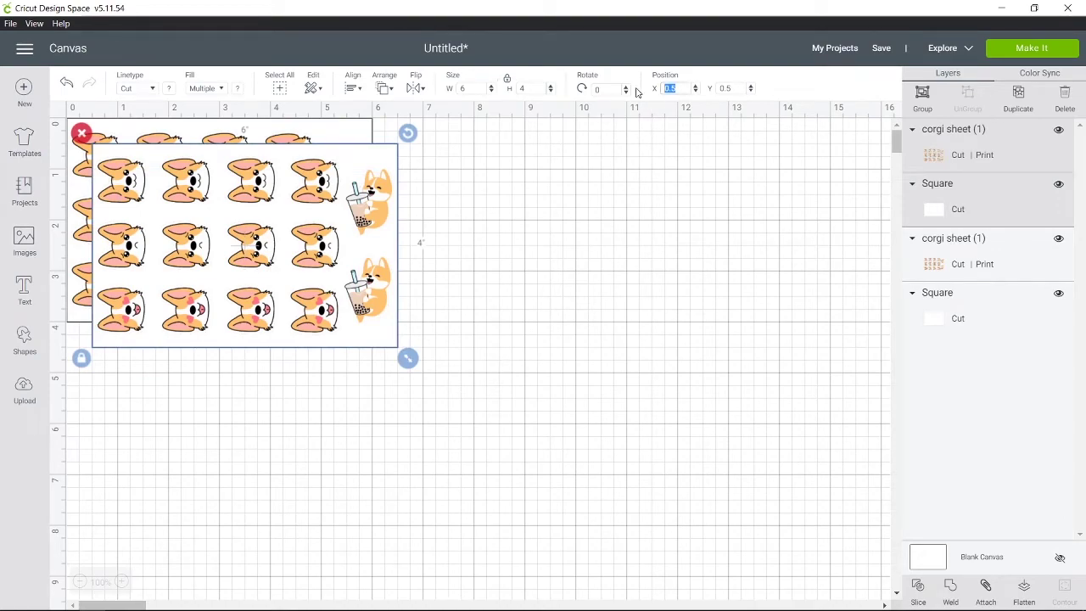
text(0)
key(Tab)
text(4)
click(576, 431)
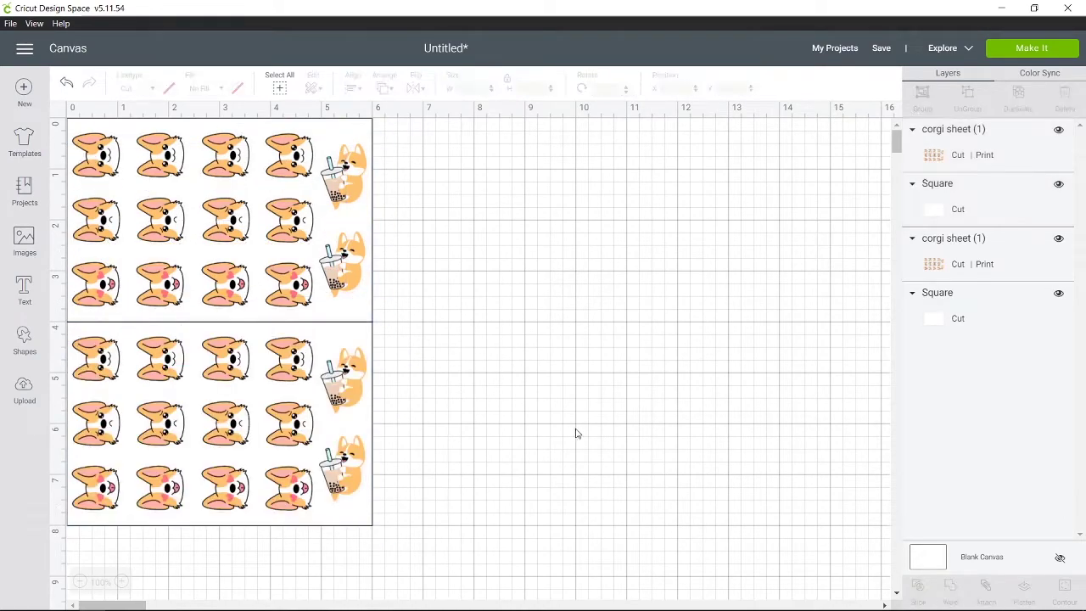
drag(455, 453, 231, 297)
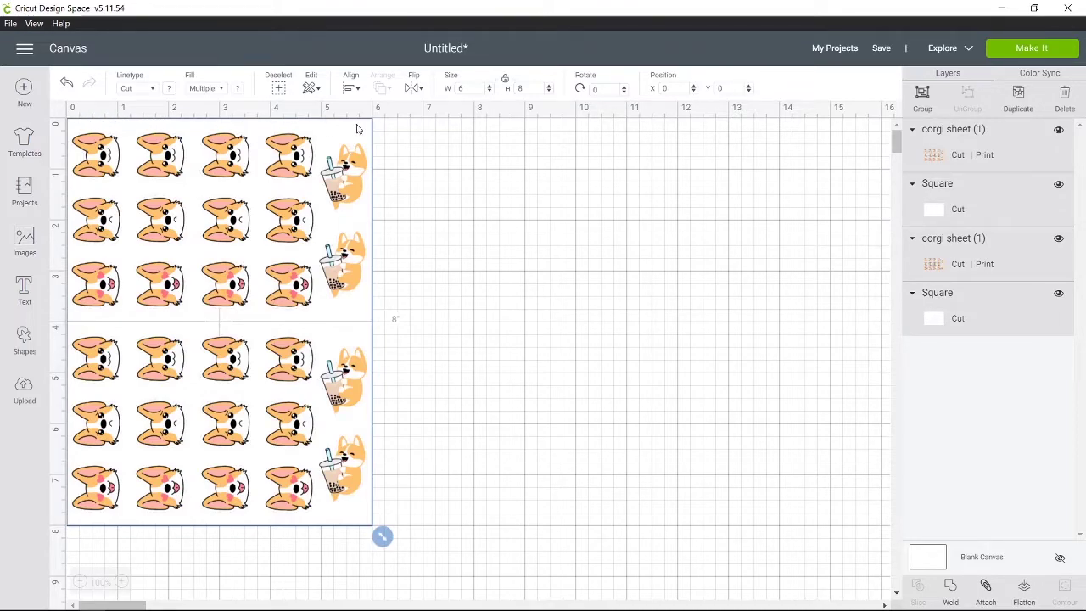
click(572, 449)
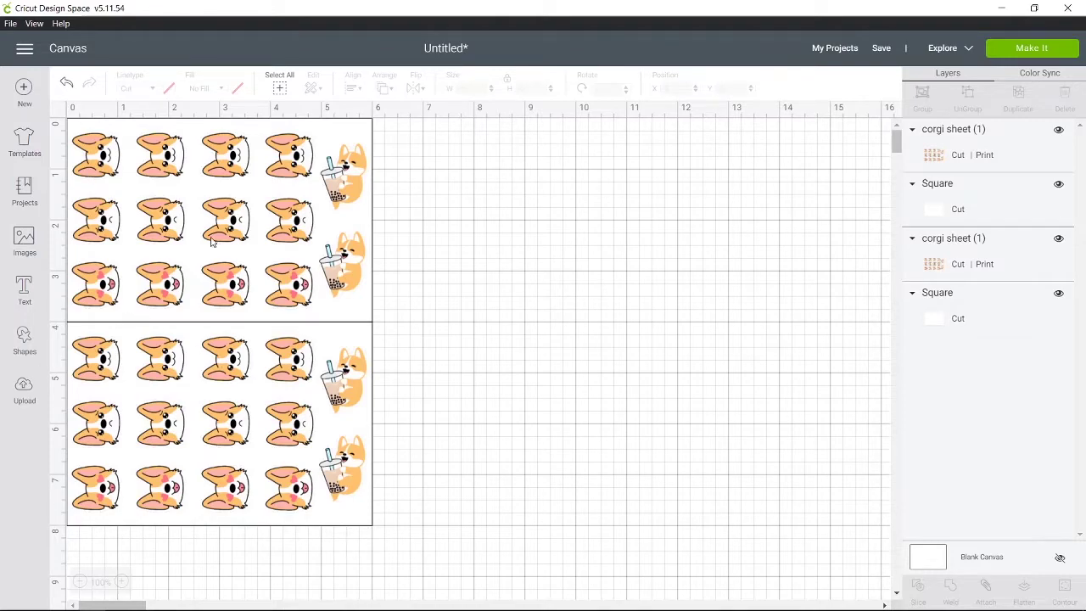
Step: Duplicate the lower sheet's white backing rectangle from its layer row
click(356, 407)
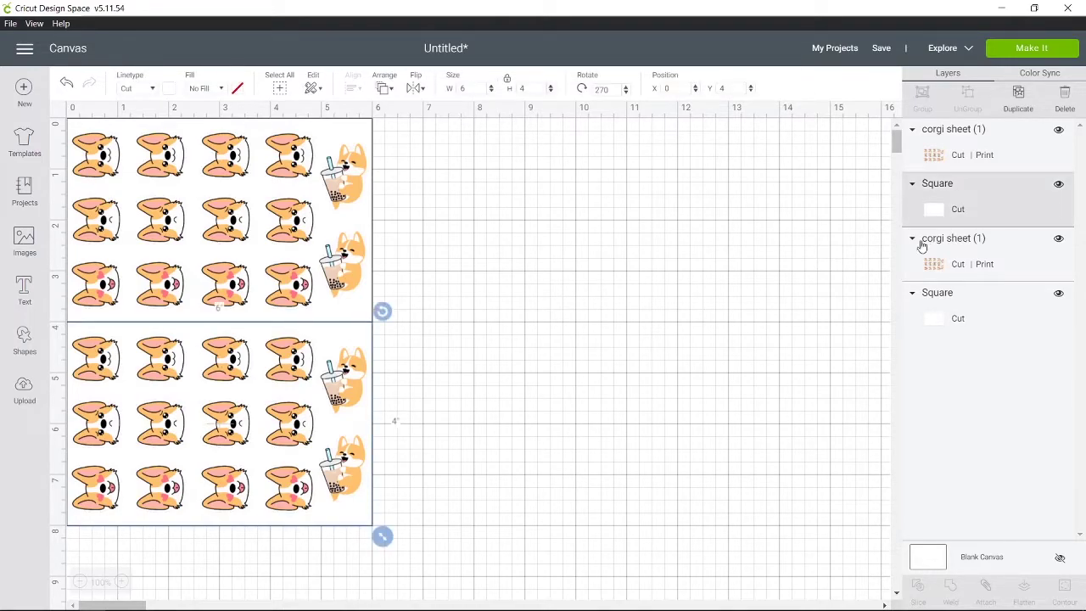
right_click(942, 215)
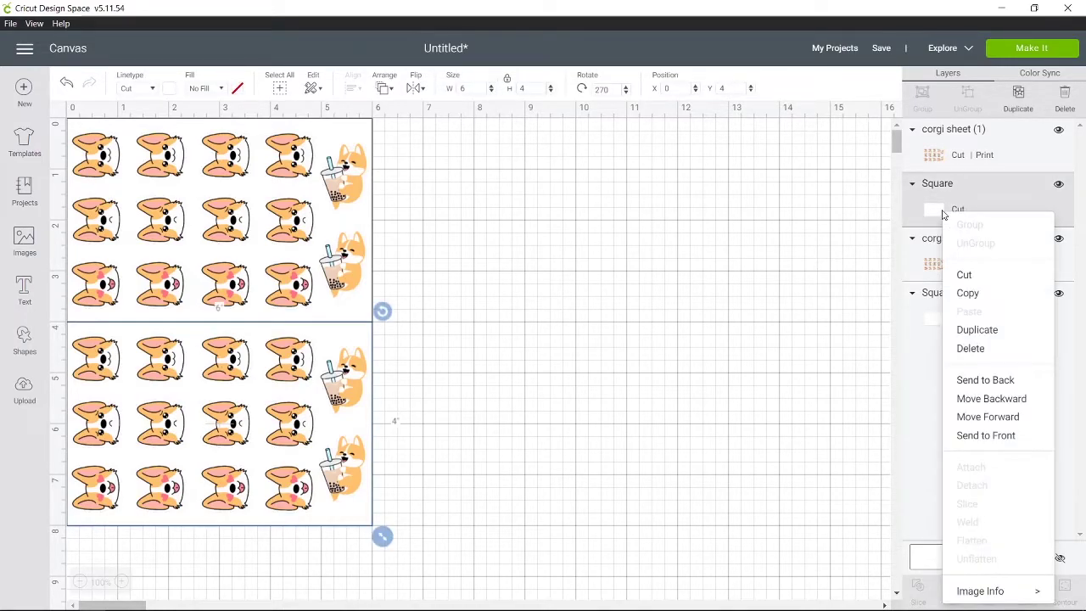
click(975, 330)
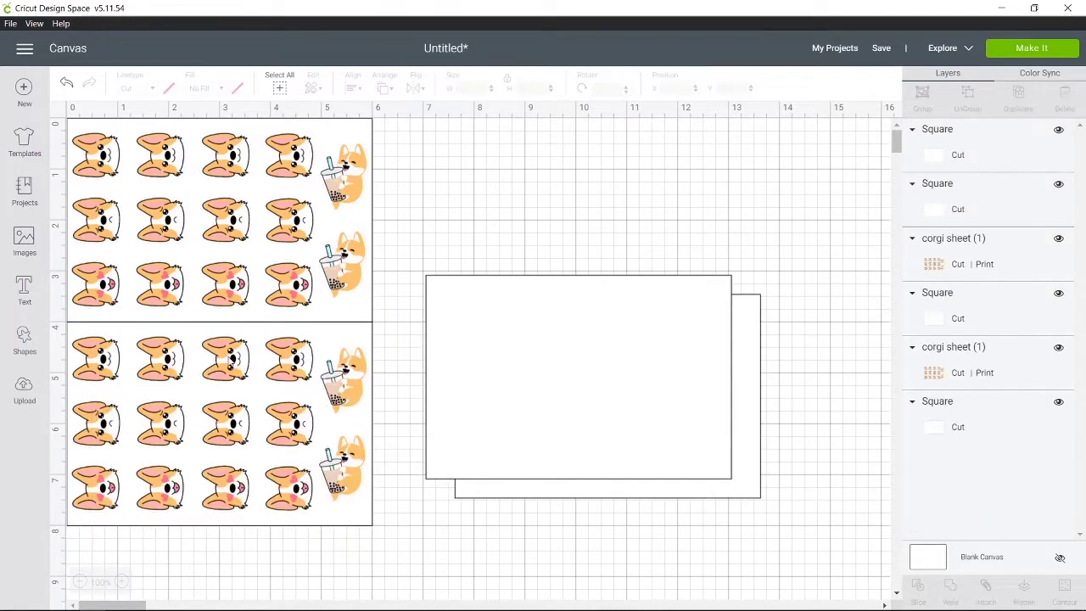
click(299, 357)
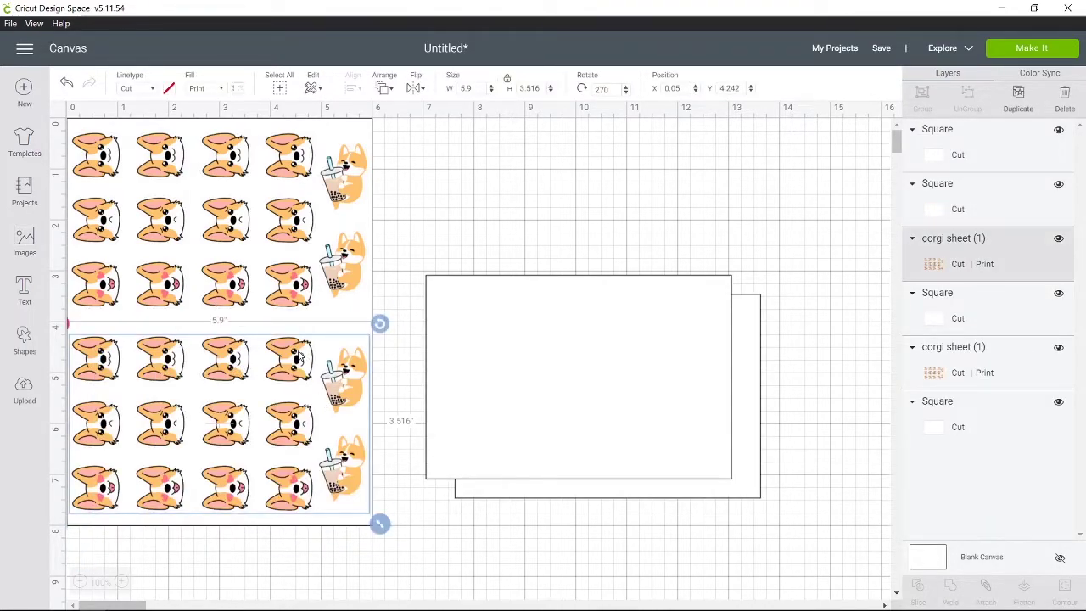
click(446, 222)
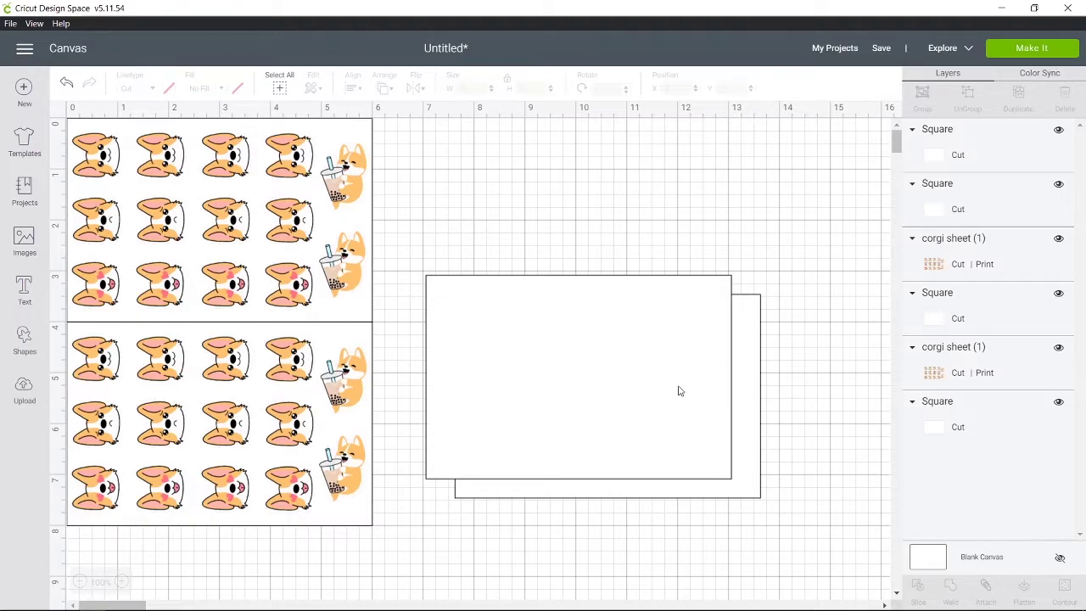
click(643, 392)
Step: Make two more copies of the 4 × 6 in white rectangle
right_click(643, 393)
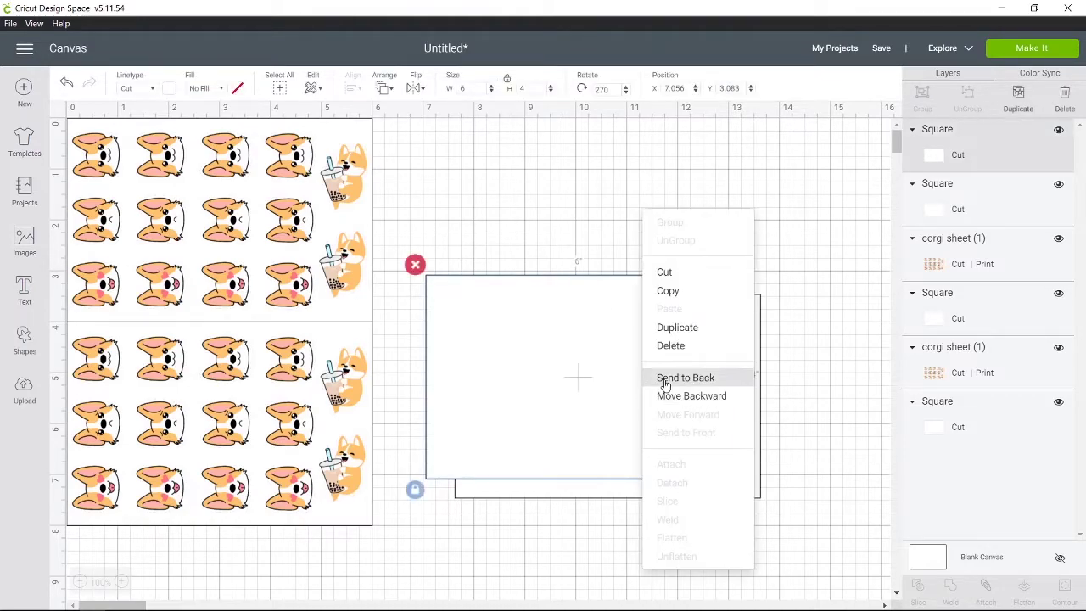
click(675, 327)
right_click(673, 388)
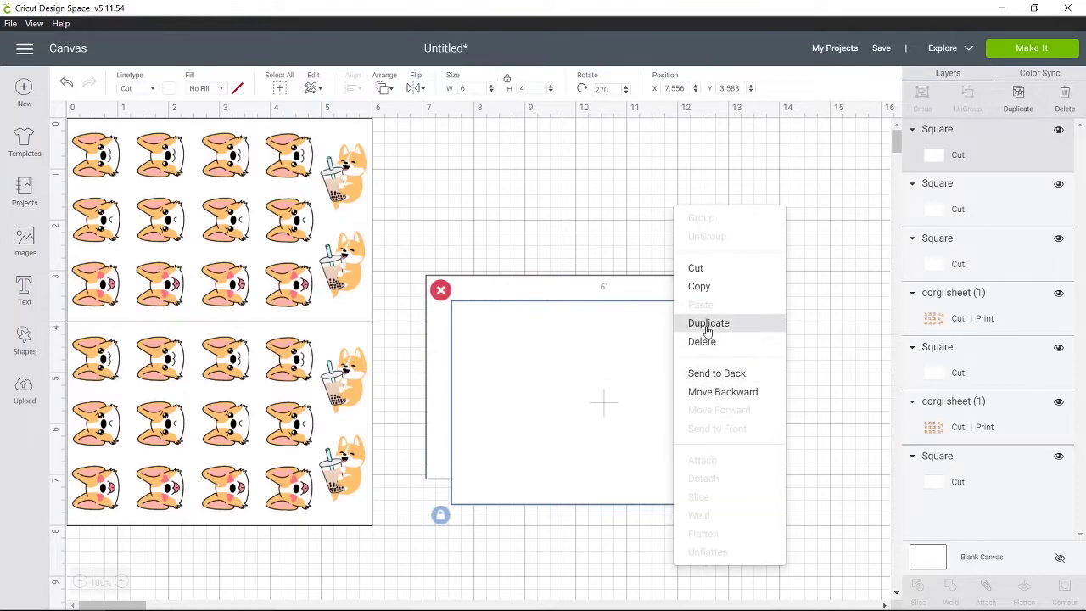
click(707, 327)
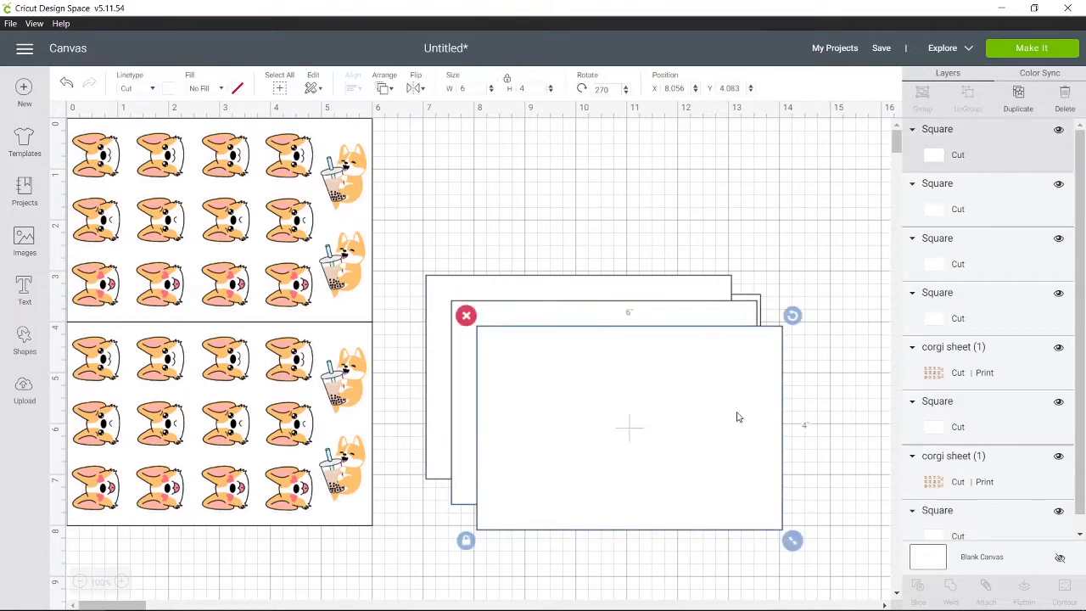
Step: Select the stacked rectangles and send them behind the corgi sheets
drag(827, 429, 581, 315)
right_click(672, 390)
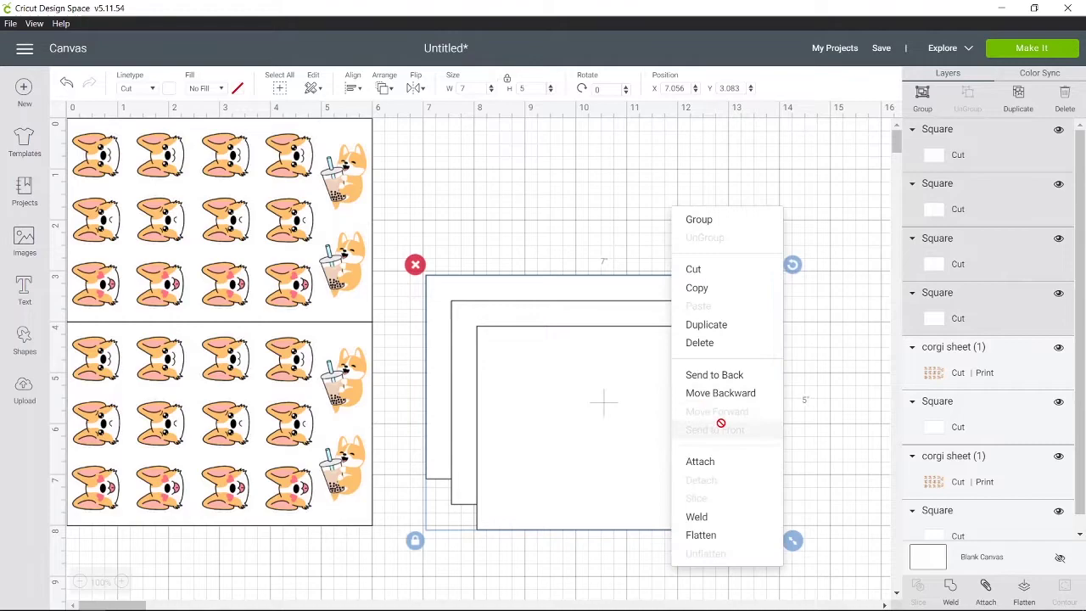
click(718, 375)
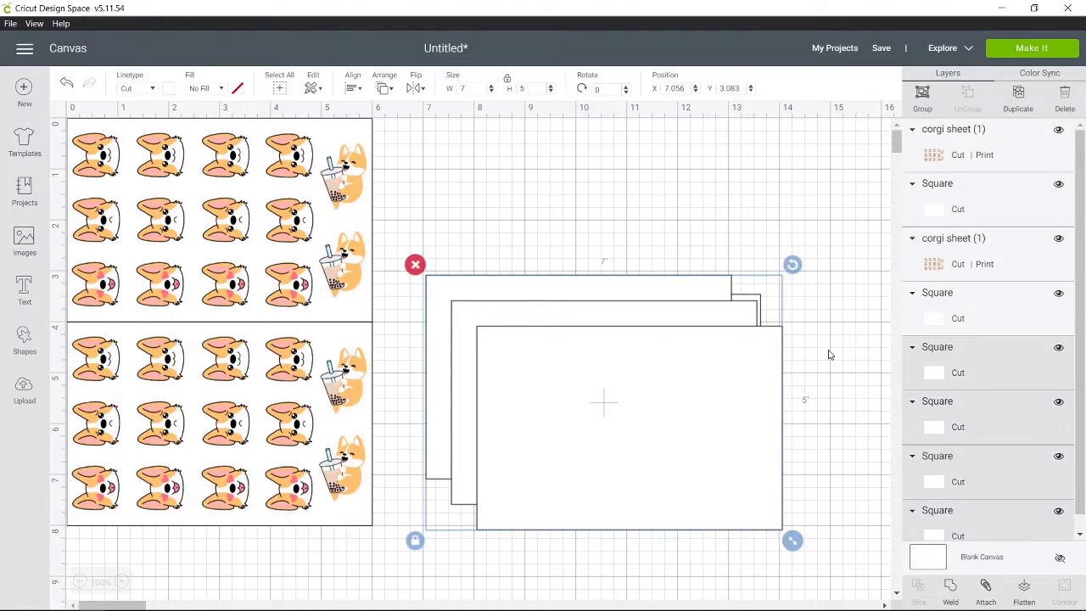
click(830, 353)
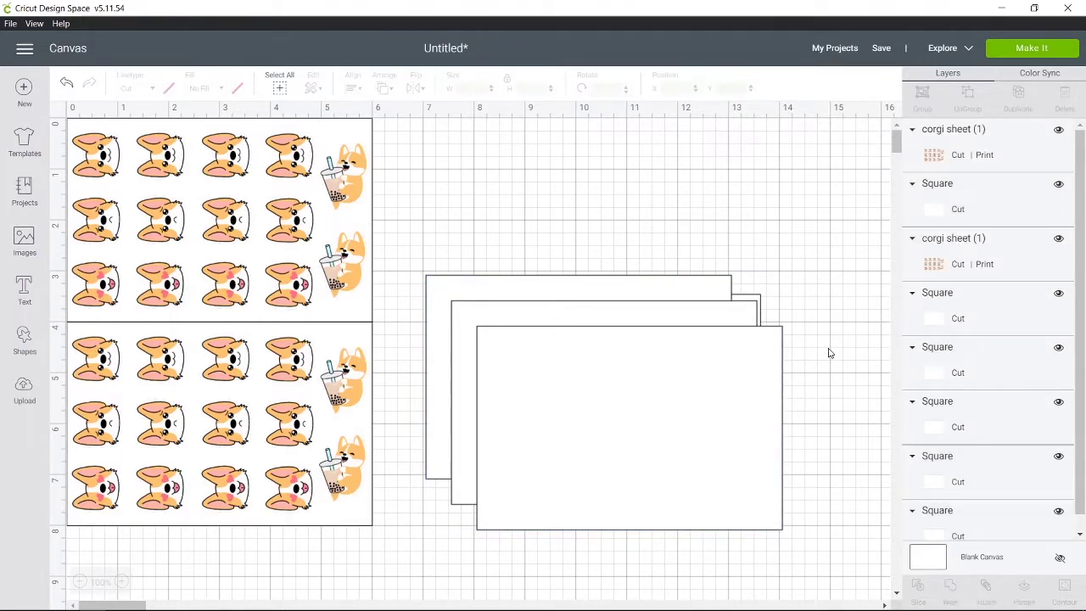
click(694, 400)
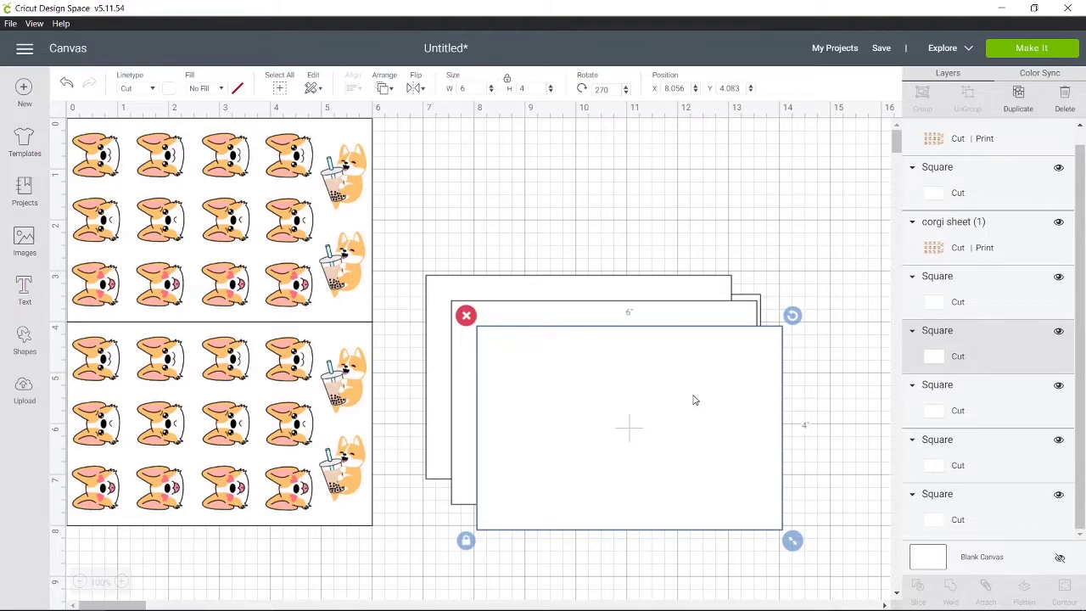
Step: Move the front rectangle to X 0, Y 0 behind the upper corgi sheet
drag(690, 91, 648, 98)
text(7.556)
key(Tab)
text(3.583)
click(670, 378)
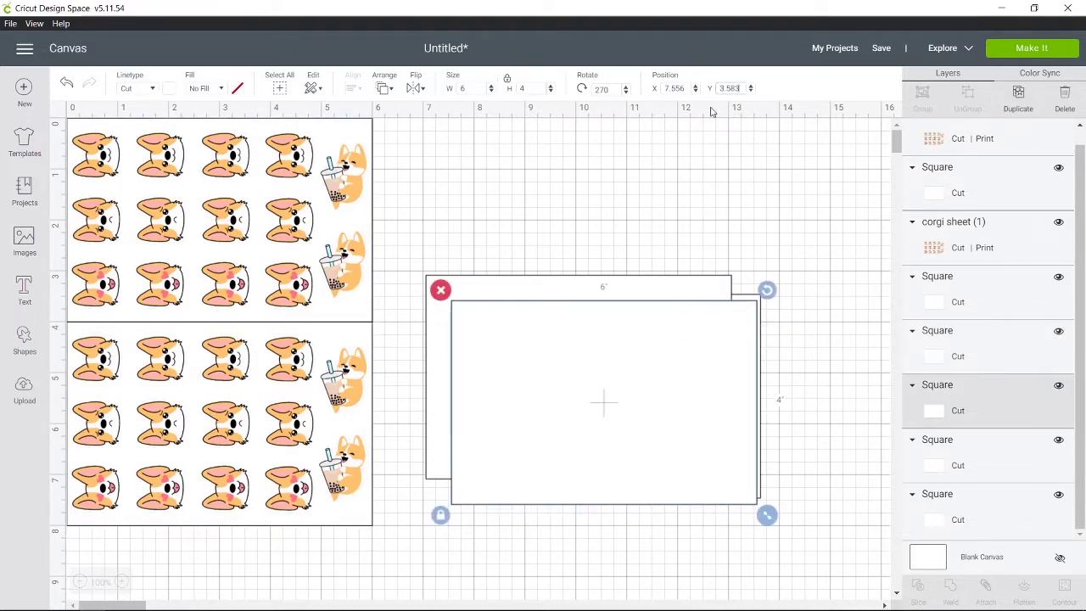
double_click(686, 90)
text(0)
key(Tab)
text(0)
key(Return)
click(473, 220)
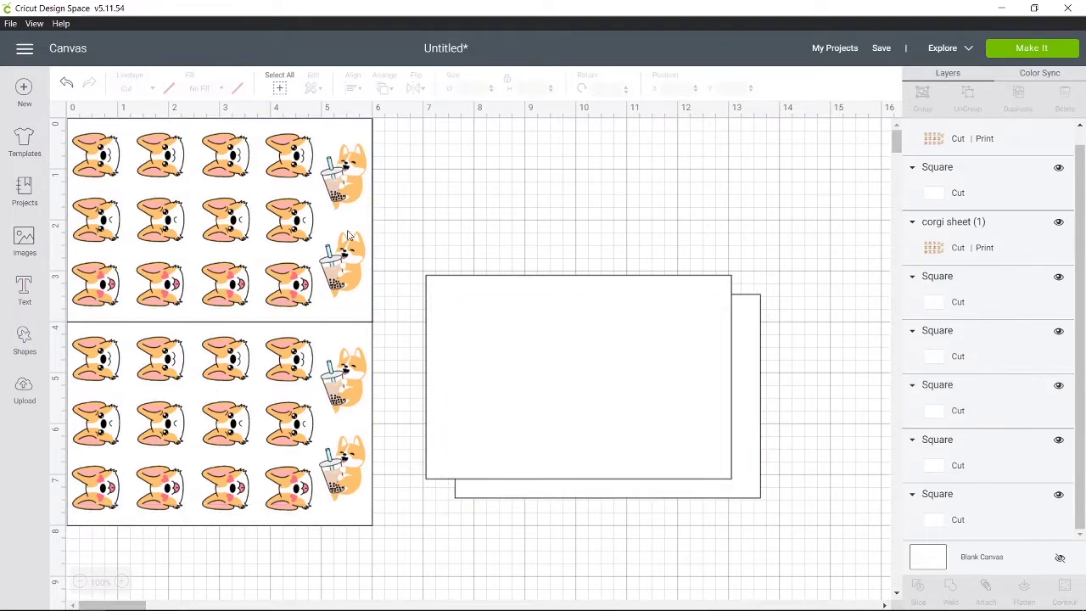
Step: Step through the rectangle layers in the Layers panel to locate the spare ones
click(353, 265)
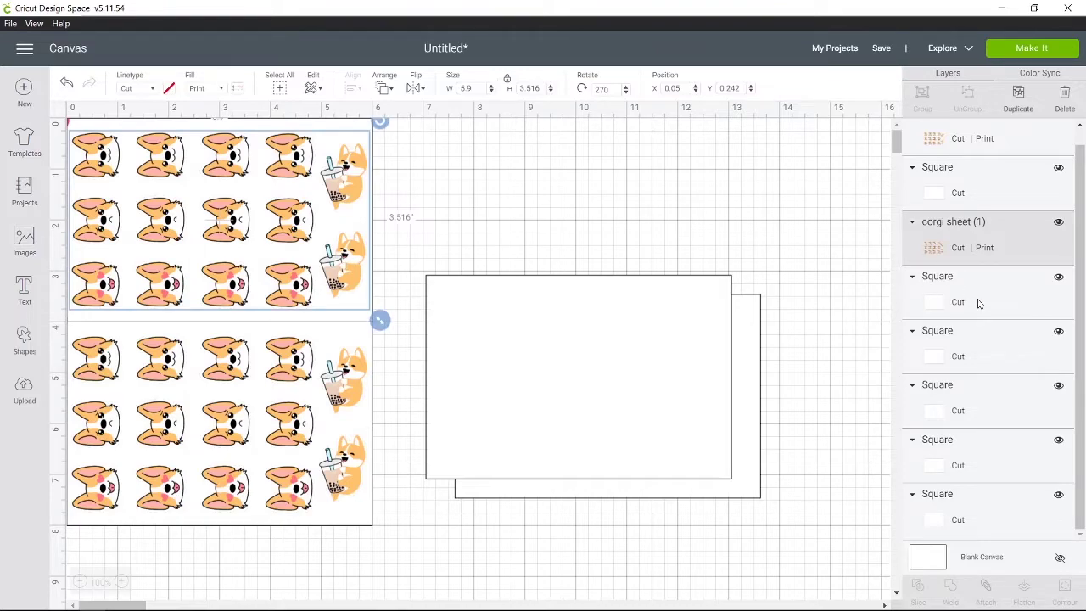
click(977, 303)
click(969, 354)
click(959, 402)
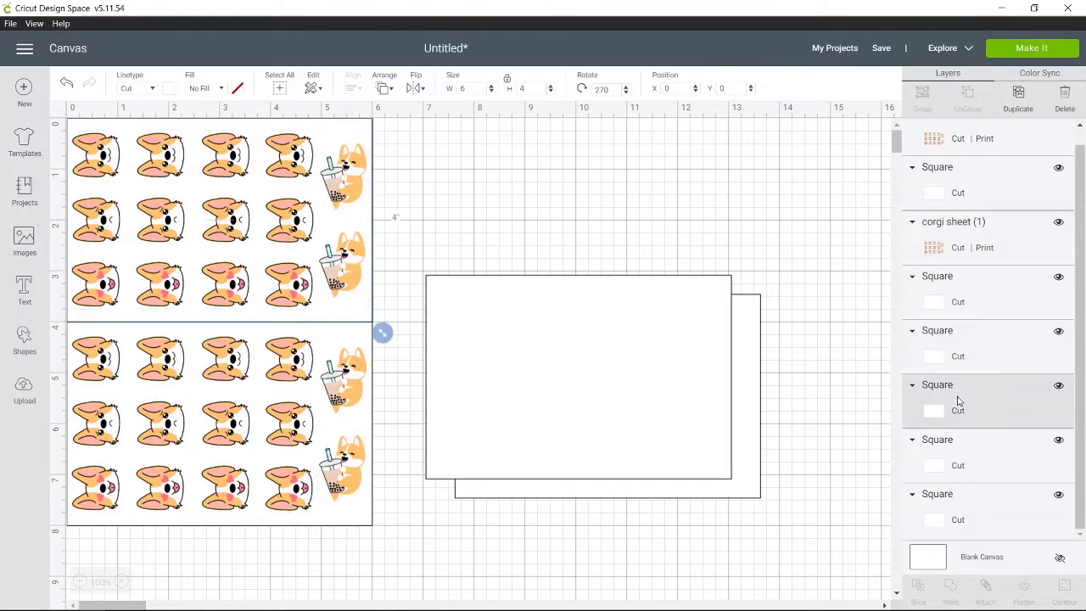
click(968, 357)
click(969, 315)
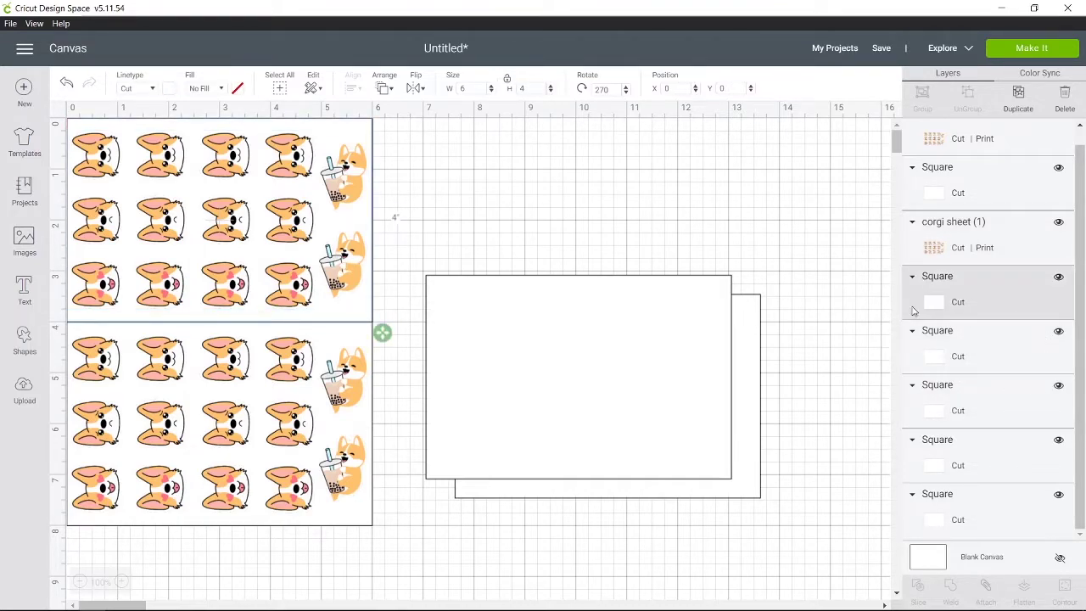
Step: Move the two remaining rectangles to X 0, Y 4 behind the lower corgi sheet
click(619, 312)
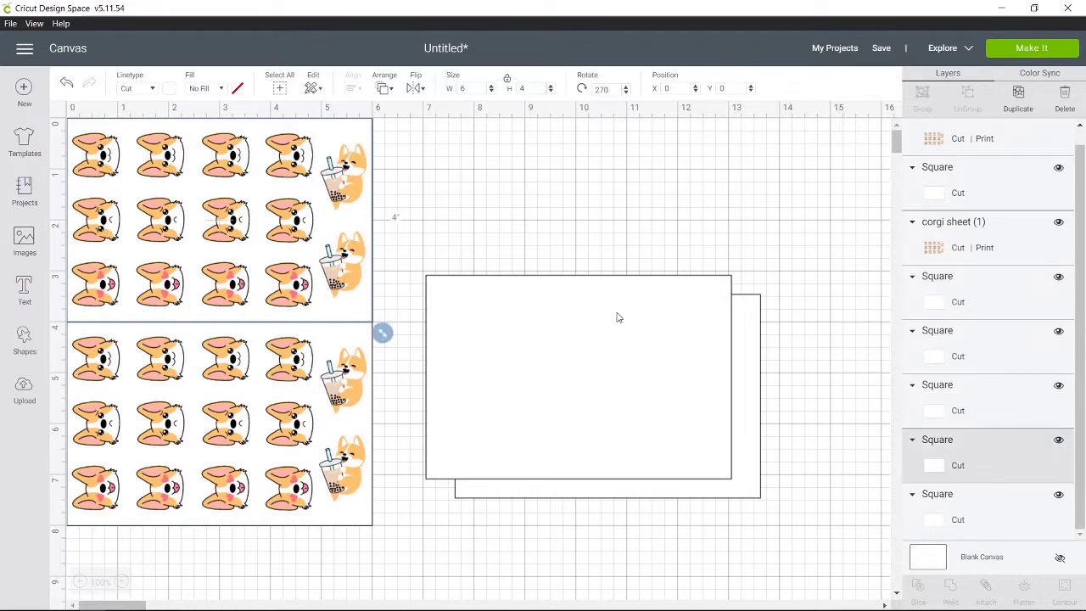
click(687, 90)
text(0)
key(Tab)
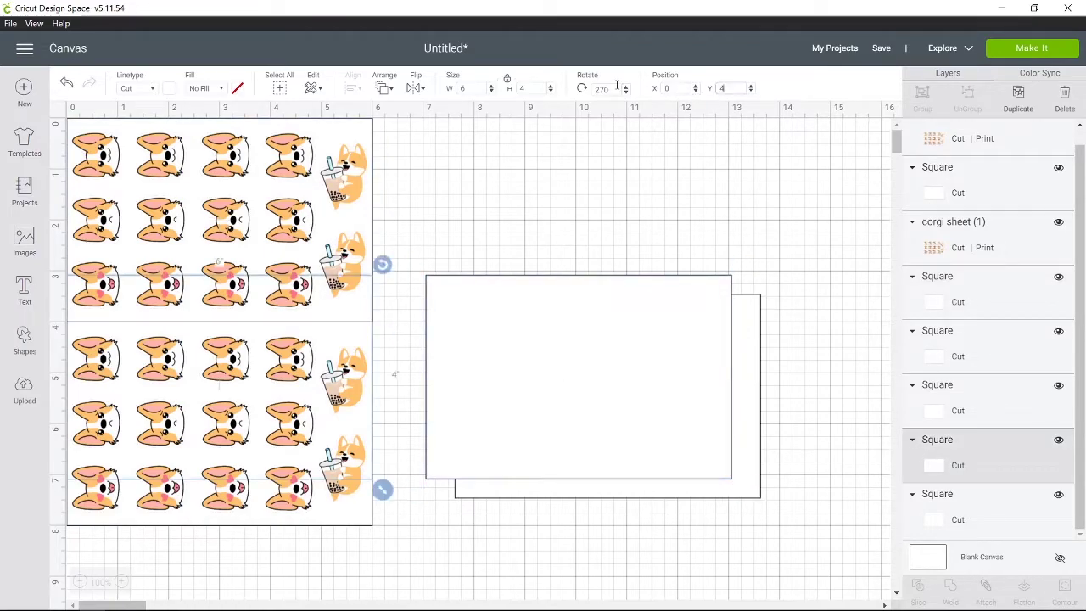
text(4)
key(Return)
click(602, 348)
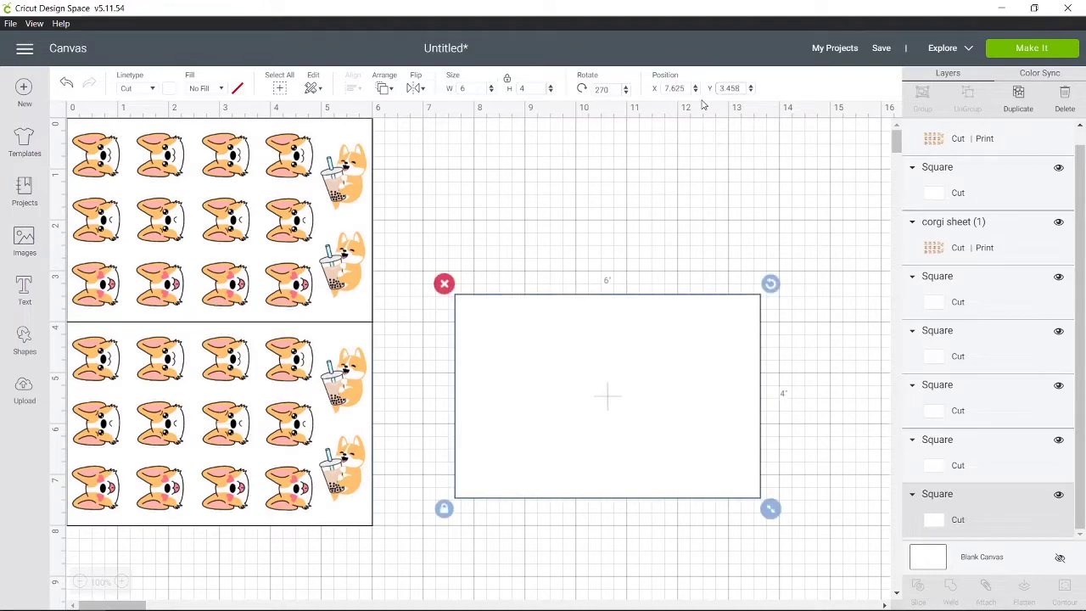
click(682, 89)
text(0)
key(Tab)
text(4)
key(Return)
click(574, 352)
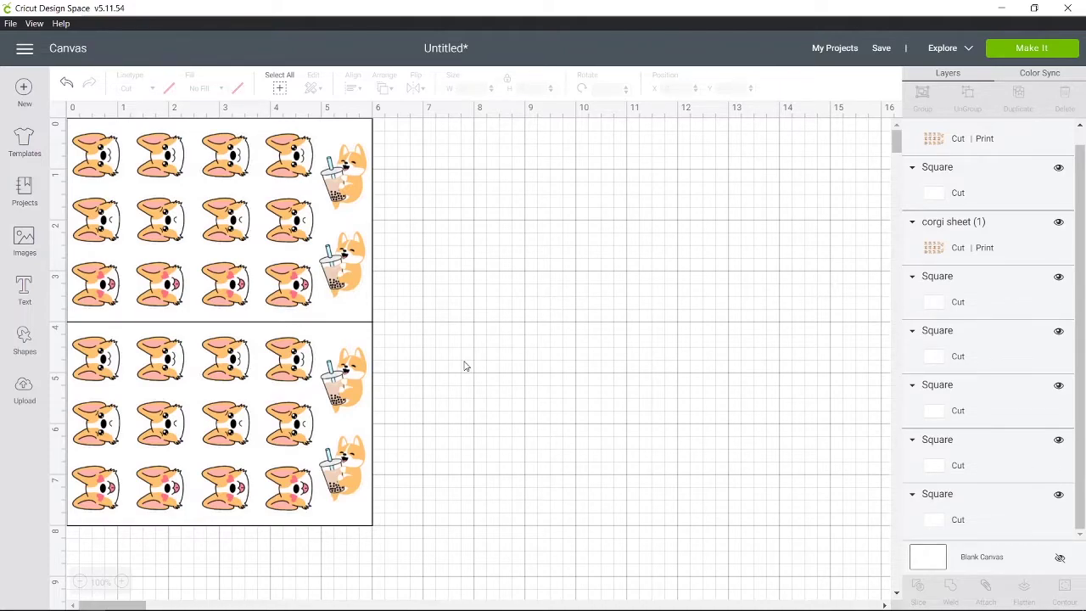
Step: Attach both corgi sheets and their backing rectangles as one 6×8 in design, then proceed to Make It
drag(473, 464, 170, 180)
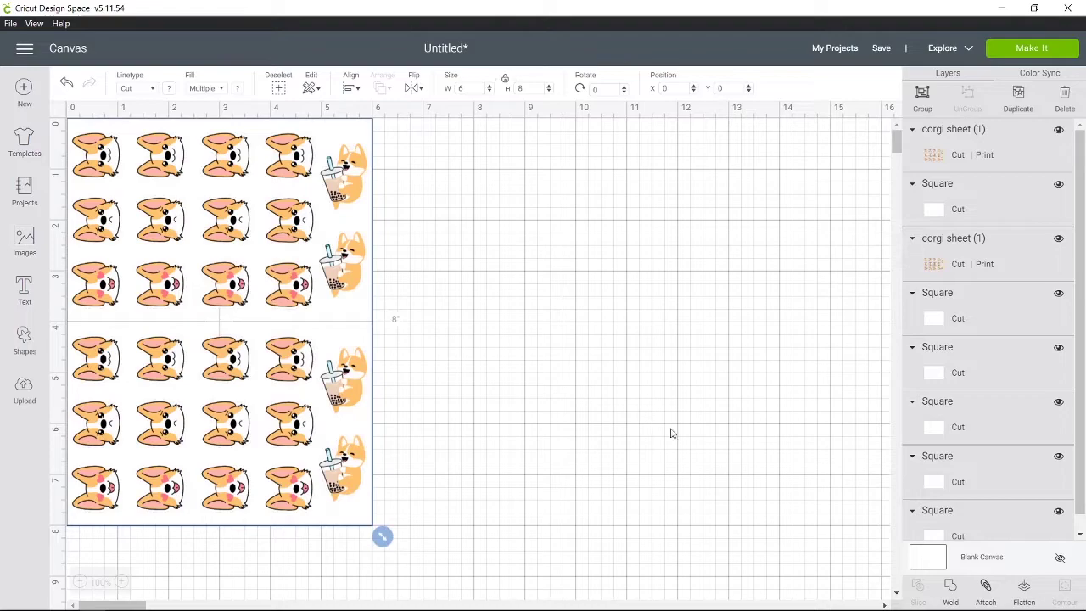
click(987, 592)
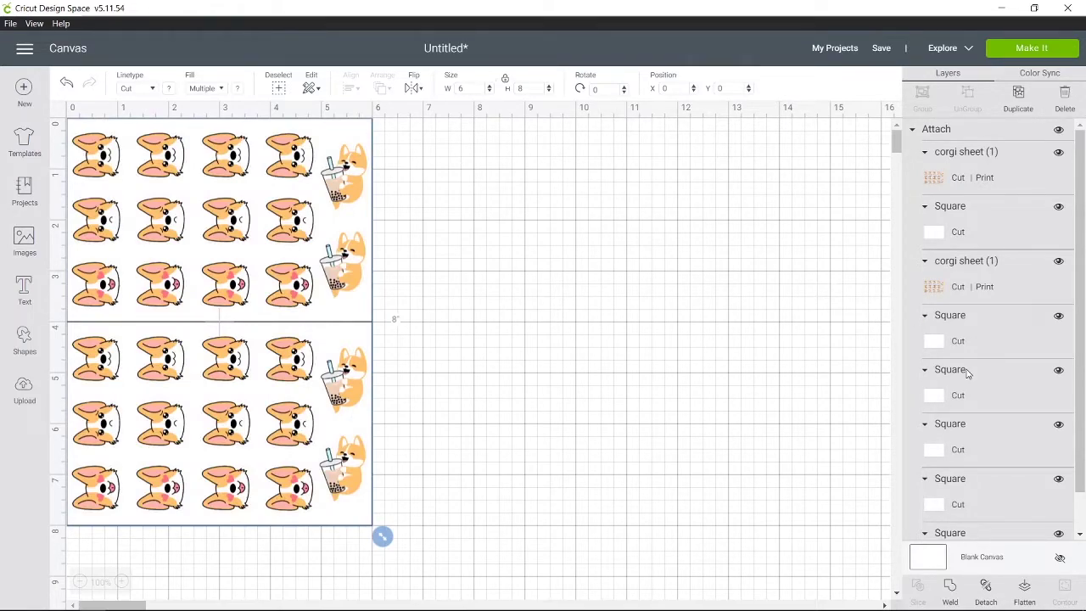
click(630, 300)
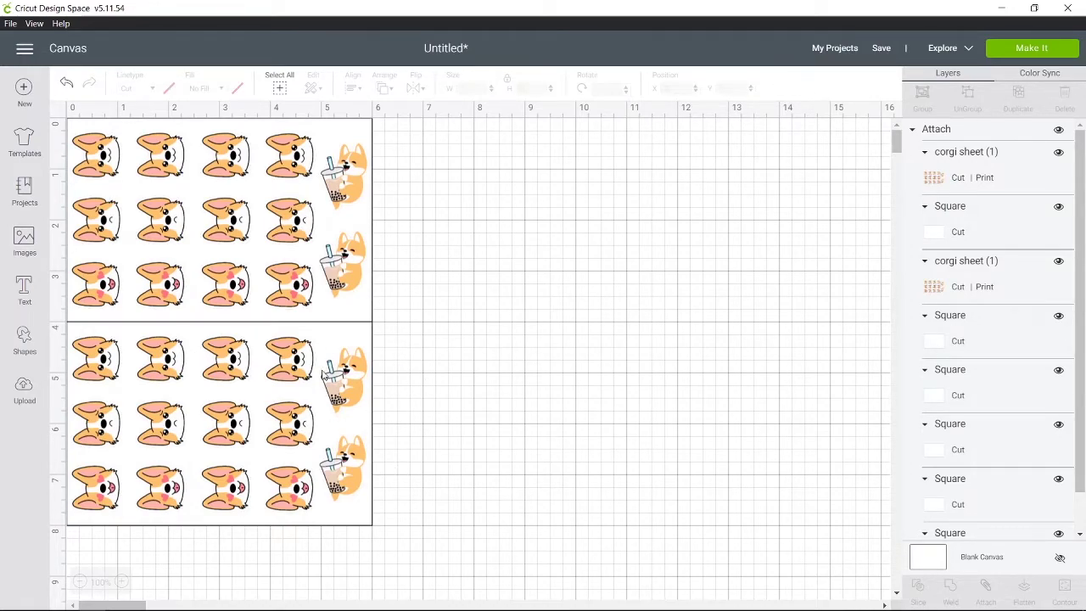
click(1041, 53)
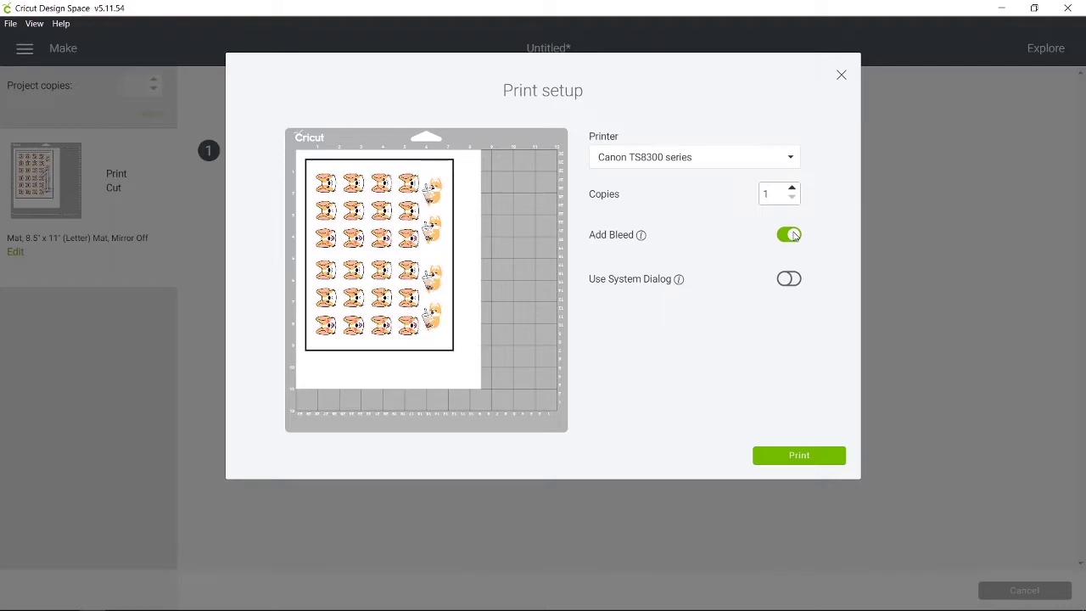
Step: Turn off Add Bleed and print through the system print dialog
click(794, 235)
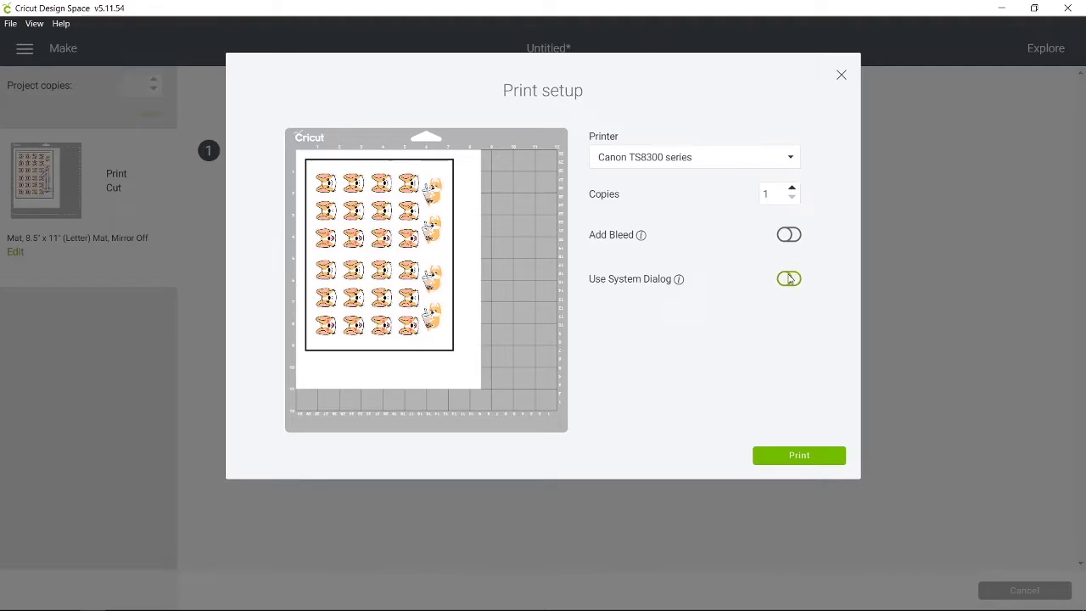
click(789, 278)
click(790, 455)
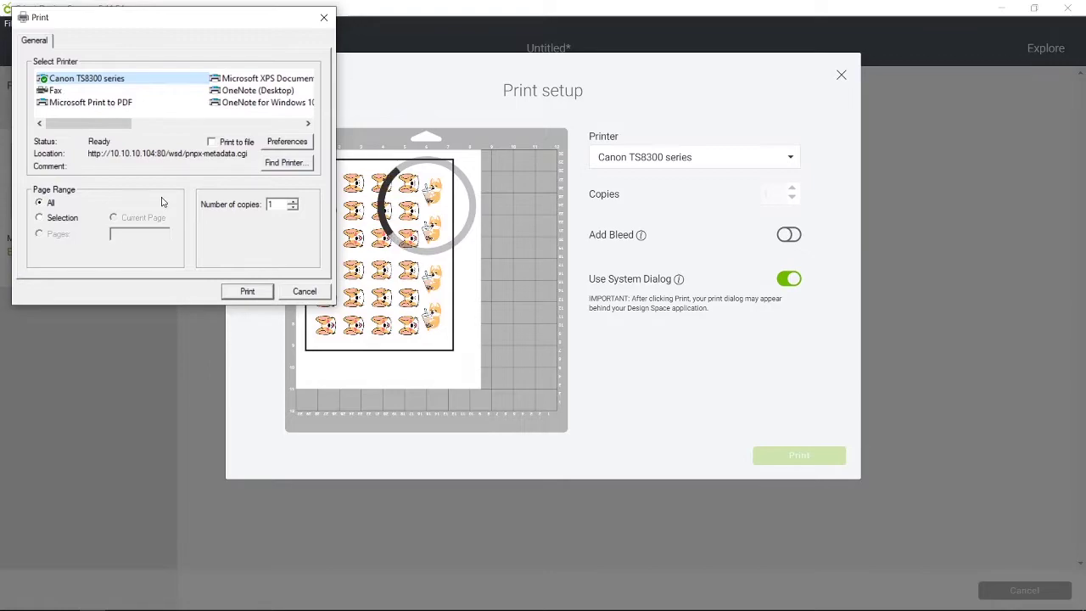
Step: Set the printer's Print Quality to High and print the sticker sheet
click(285, 141)
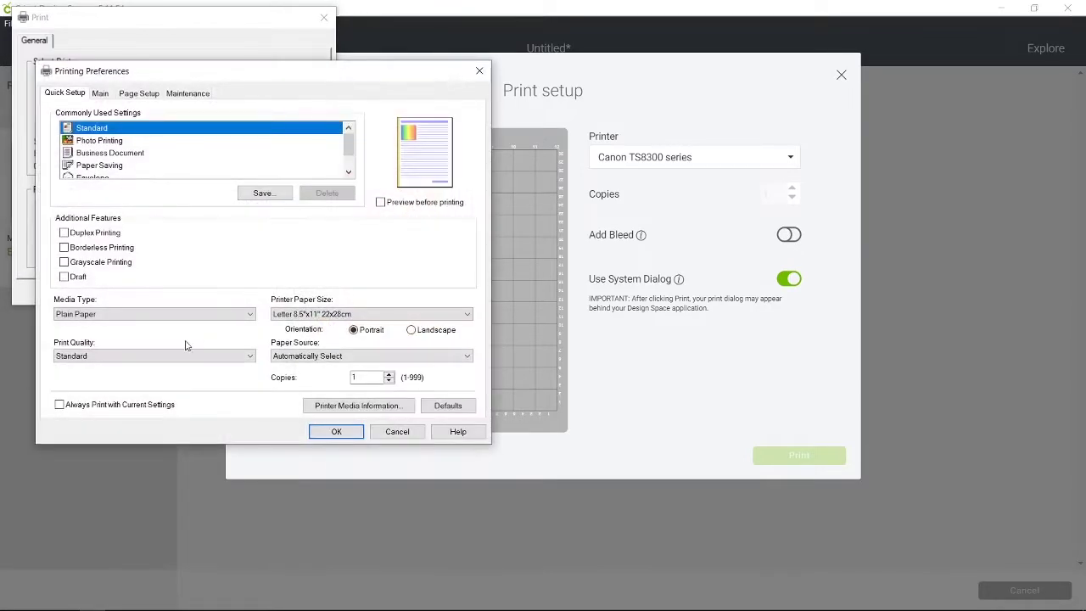
click(128, 356)
click(128, 365)
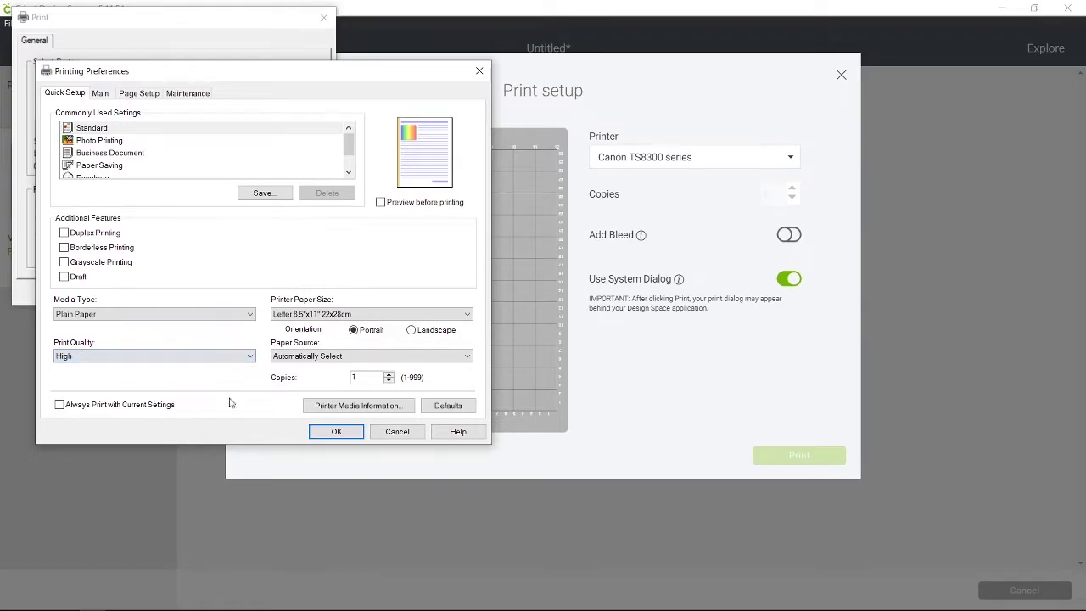
click(336, 431)
click(245, 289)
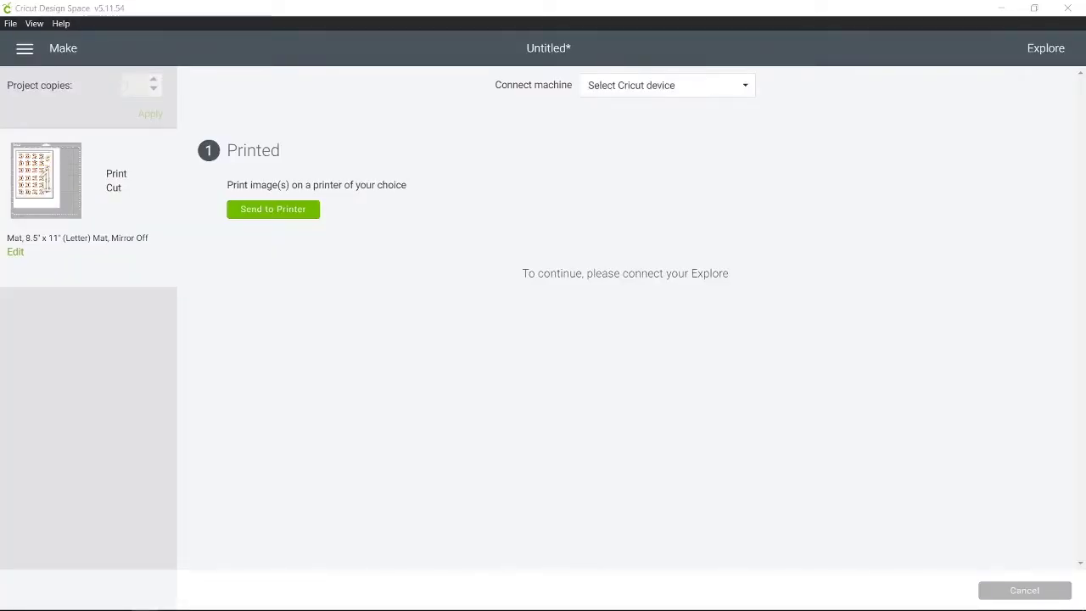
Step: Connect the Air 2 cutter and choose Sticky Note material with More pressure
click(661, 91)
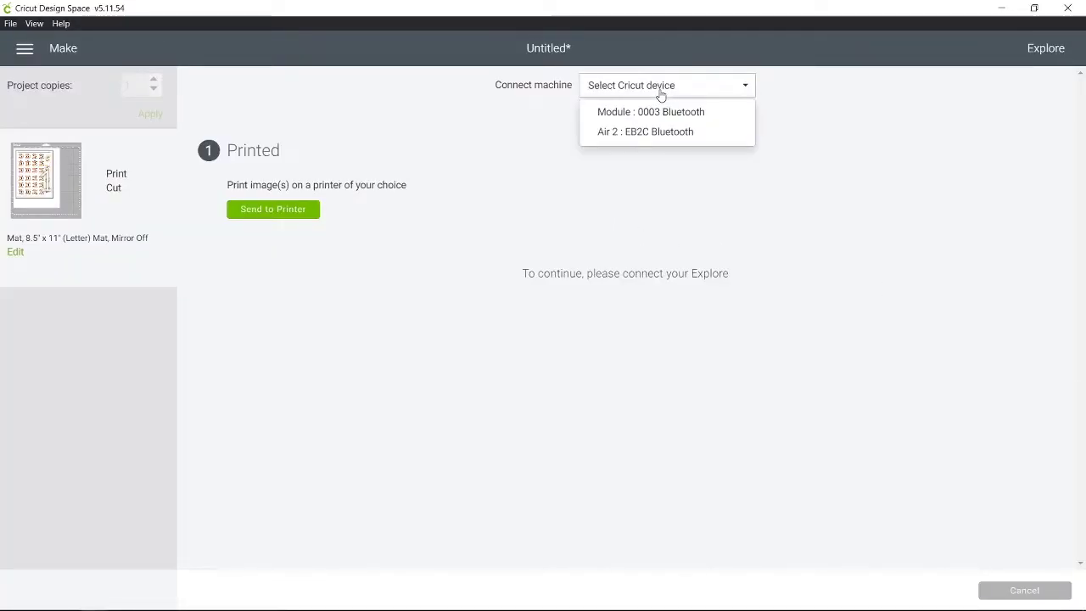
click(677, 133)
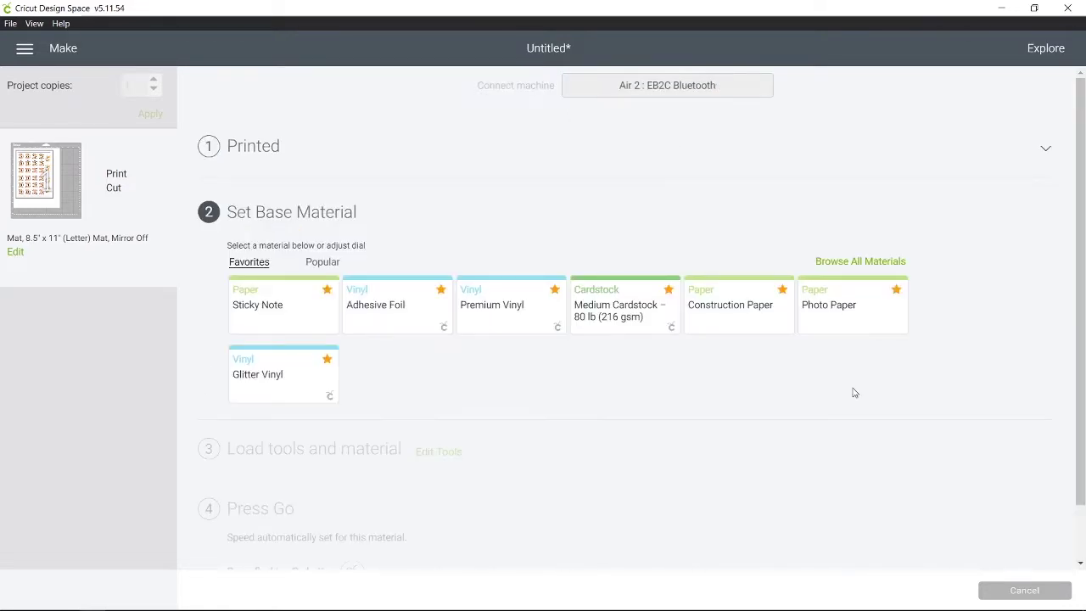
click(298, 320)
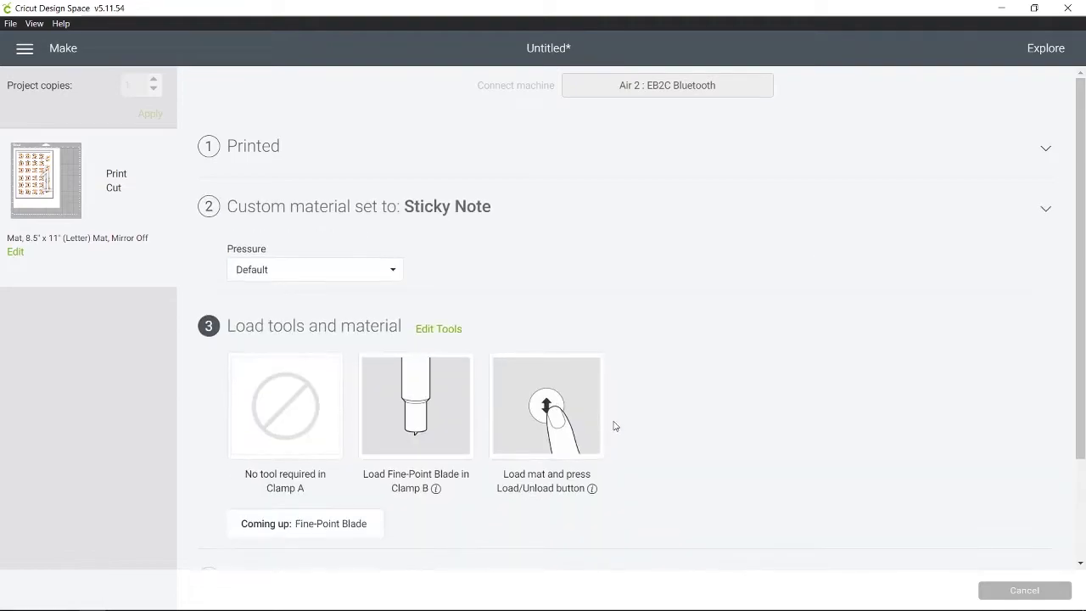
click(275, 272)
click(266, 298)
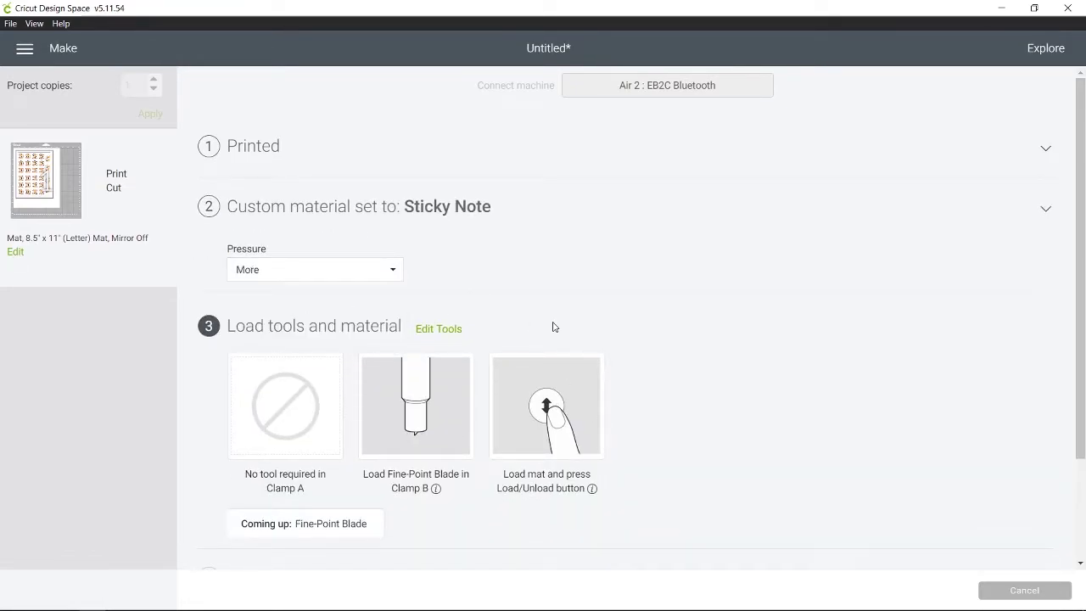